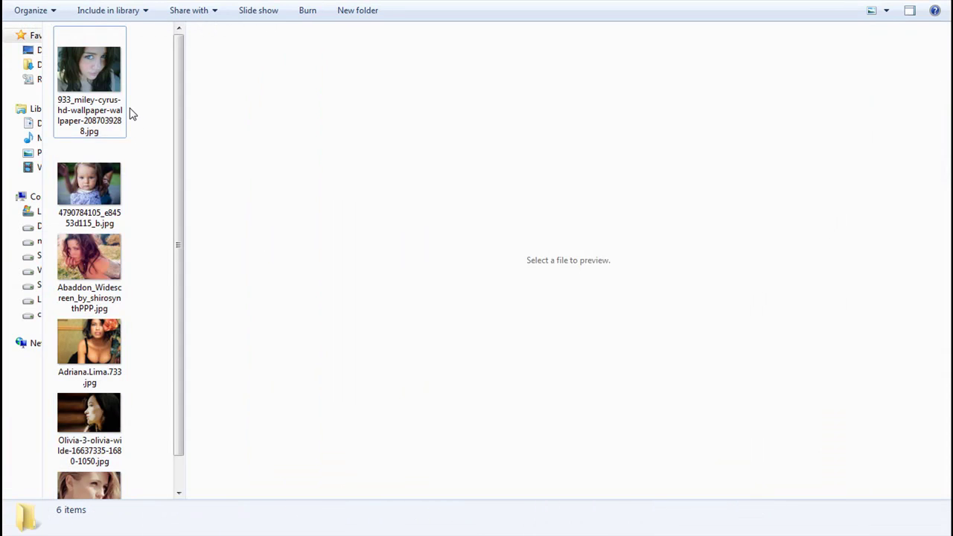
Drag the six JPGs from the Explorer folder onto Photoshop so each opens as a document
{"action": "left_click_drag", "start_coordinate": [131, 114], "coordinate": [219, 246]}
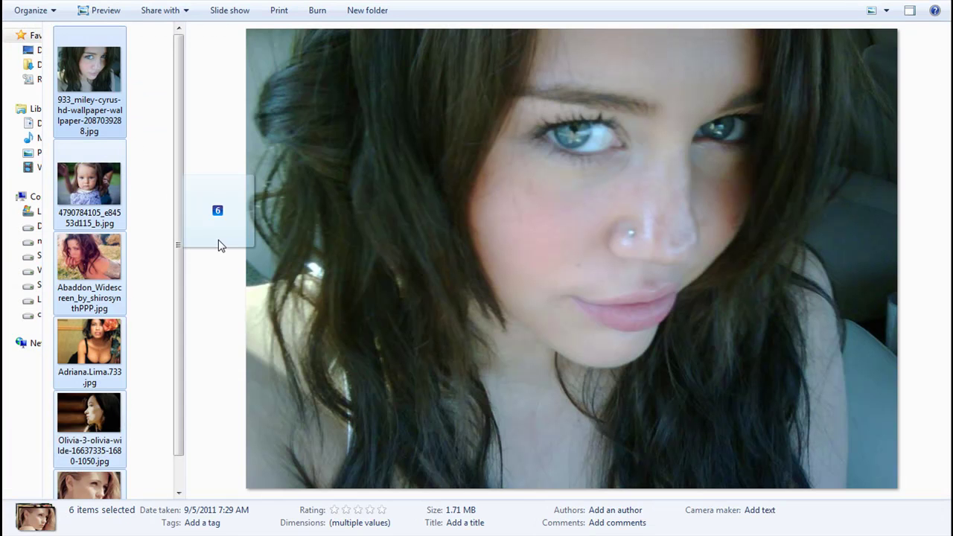
{"action": "mouse_move", "coordinate": [220, 246]}
{"action": "left_mouse_down"}
{"action": "mouse_move", "coordinate": [273, 519]}
{"action": "mouse_move", "coordinate": [304, 395]}
{"action": "left_mouse_up"}
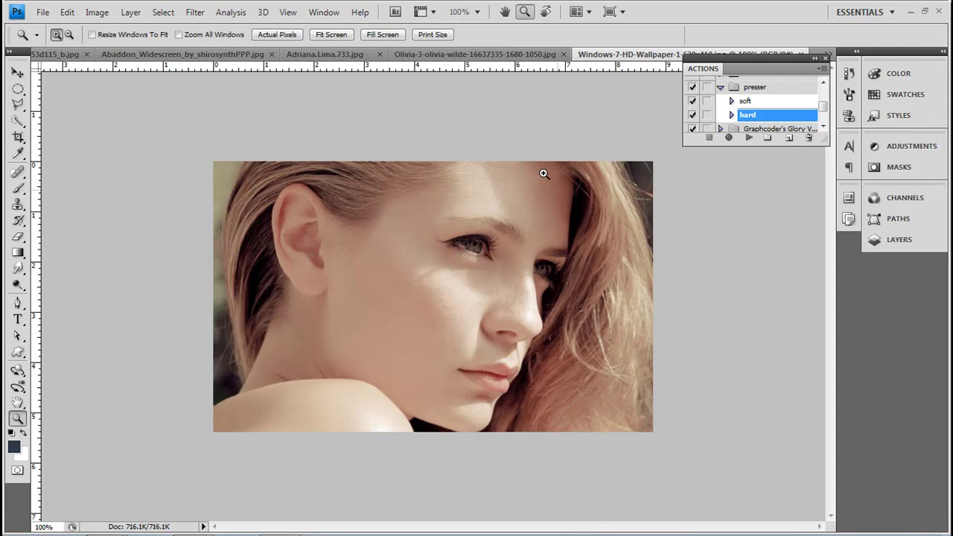
Play the presser 'soft' action on the wallpaper photo and check its new texture layer in Layers
{"action": "left_click", "coordinate": [745, 100]}
{"action": "left_click", "coordinate": [900, 239]}
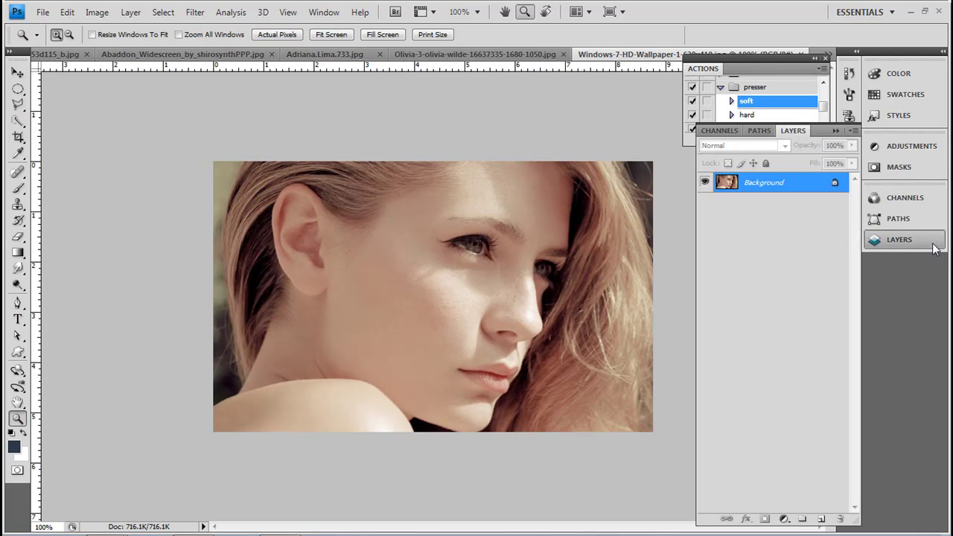
{"action": "left_click", "coordinate": [900, 239]}
{"action": "left_click", "coordinate": [749, 137]}
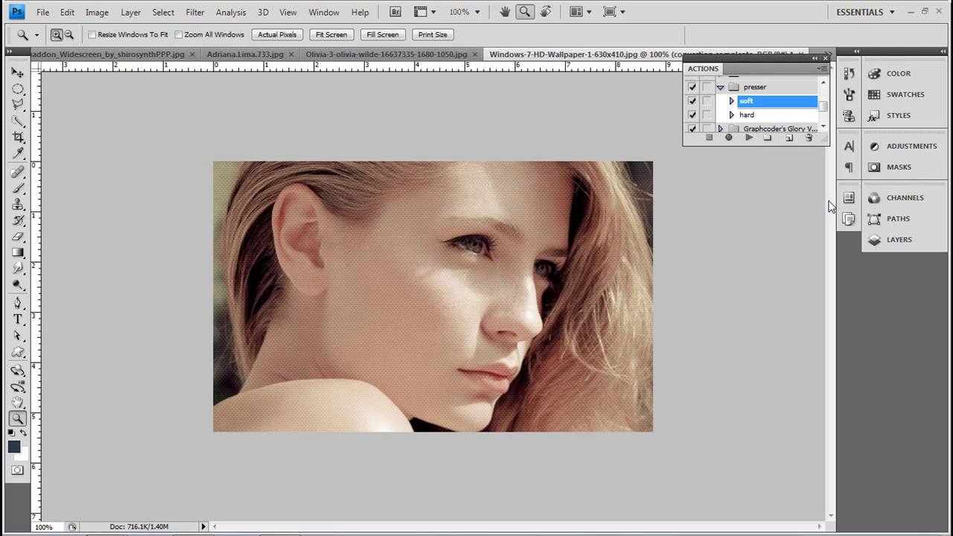
{"action": "left_click", "coordinate": [893, 239]}
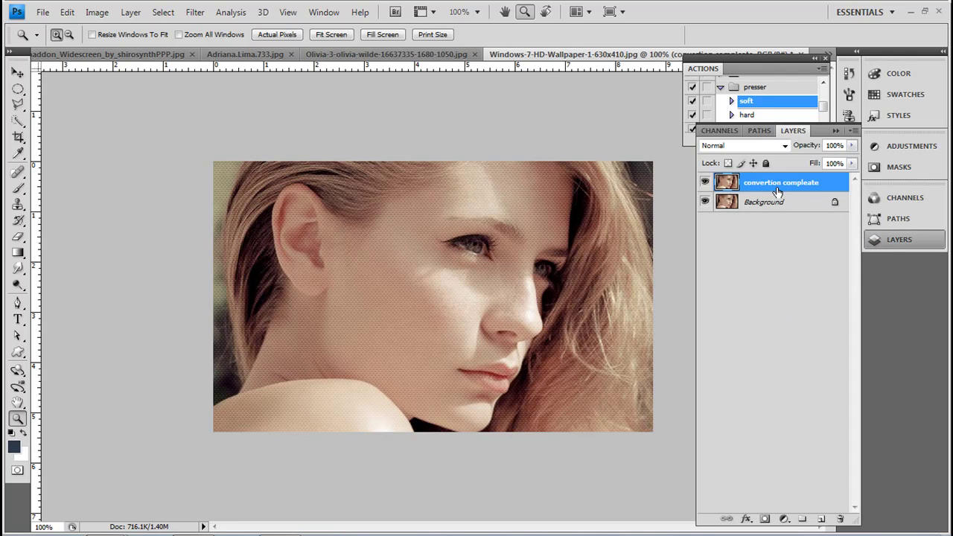
{"action": "left_click", "coordinate": [836, 131]}
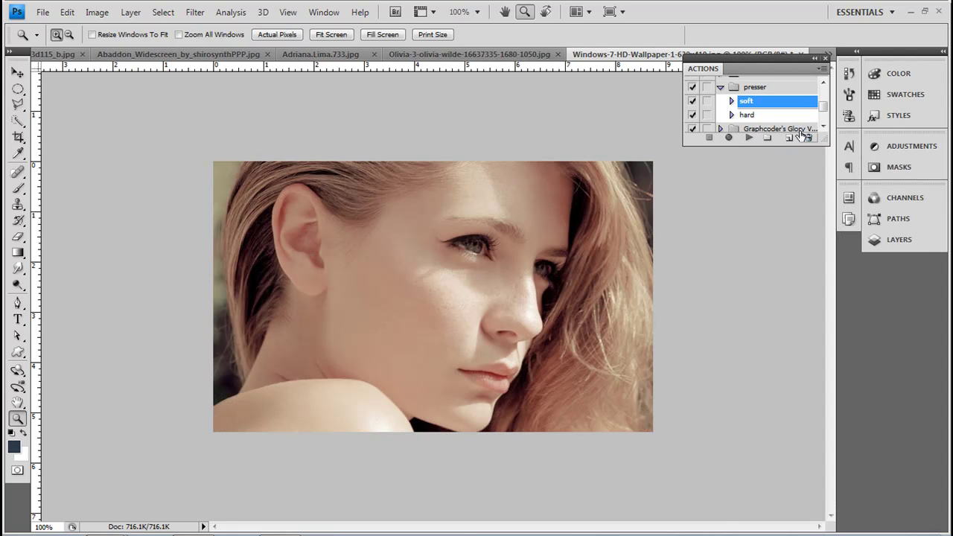
Play the 'hard' action, delete its texture layer, and close the wallpaper photo without saving
{"action": "left_click", "coordinate": [747, 115]}
{"action": "left_click", "coordinate": [751, 138]}
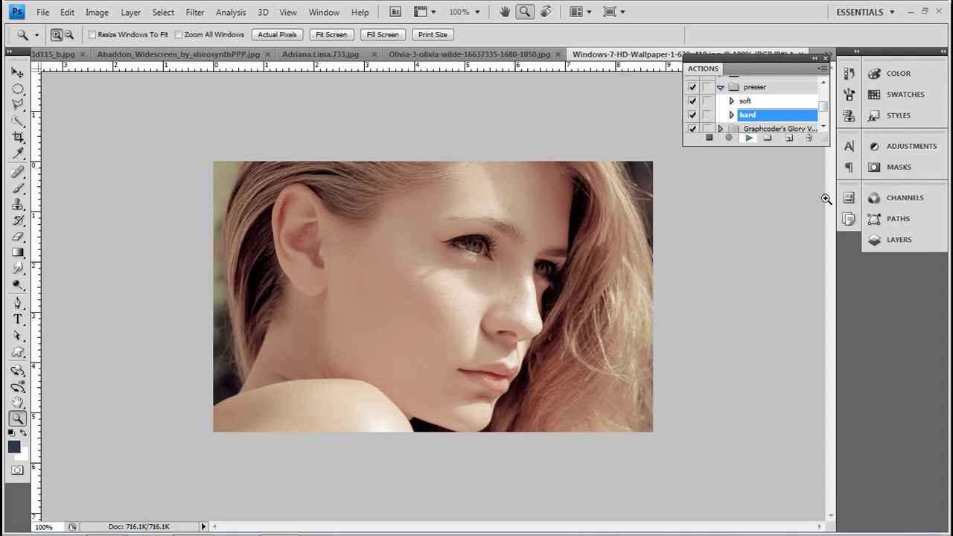
{"action": "left_click", "coordinate": [899, 242]}
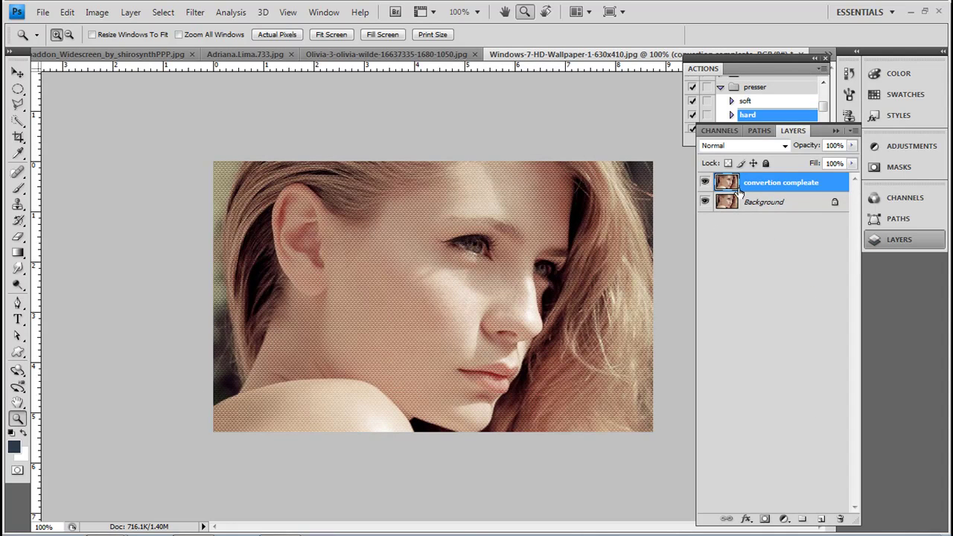
{"action": "key", "text": "Delete"}
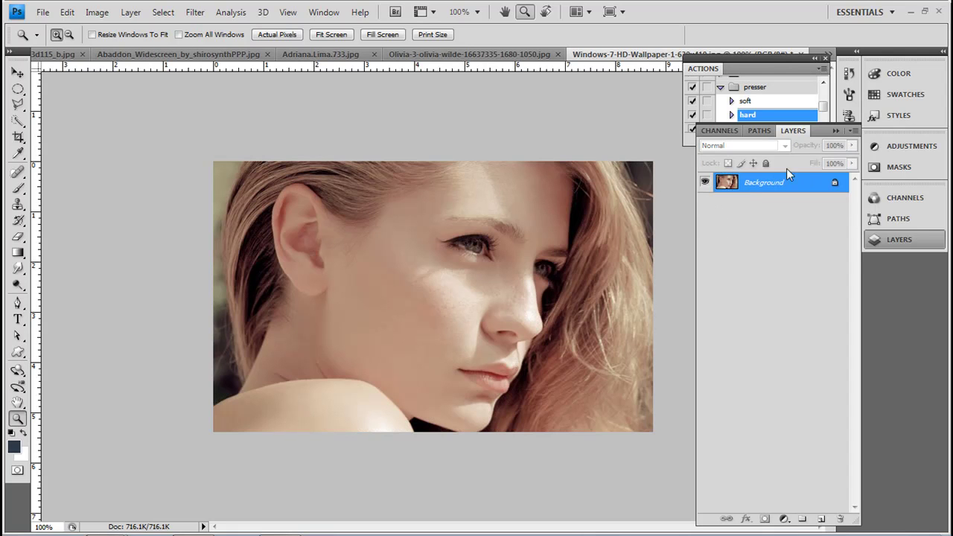
{"action": "key", "text": "ctrl+w"}
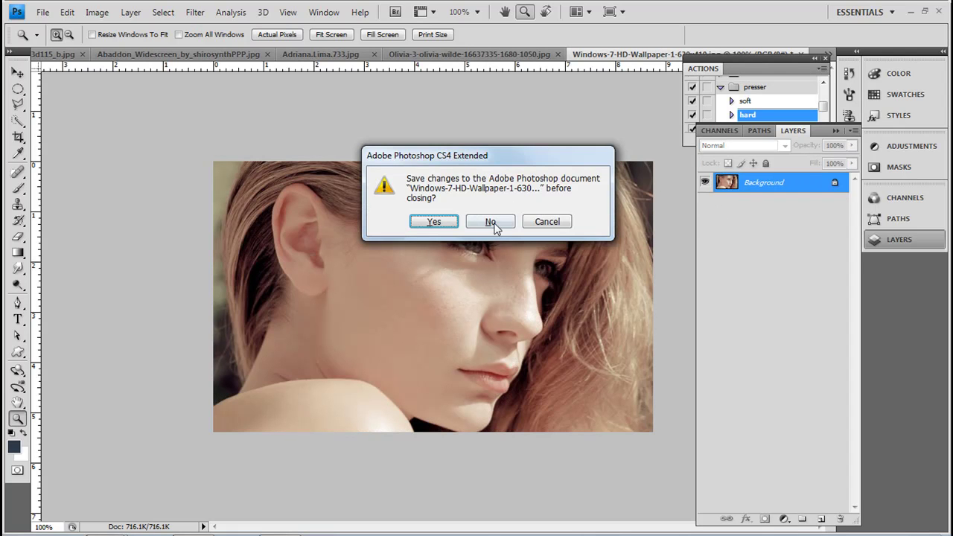
{"action": "left_click", "coordinate": [491, 222]}
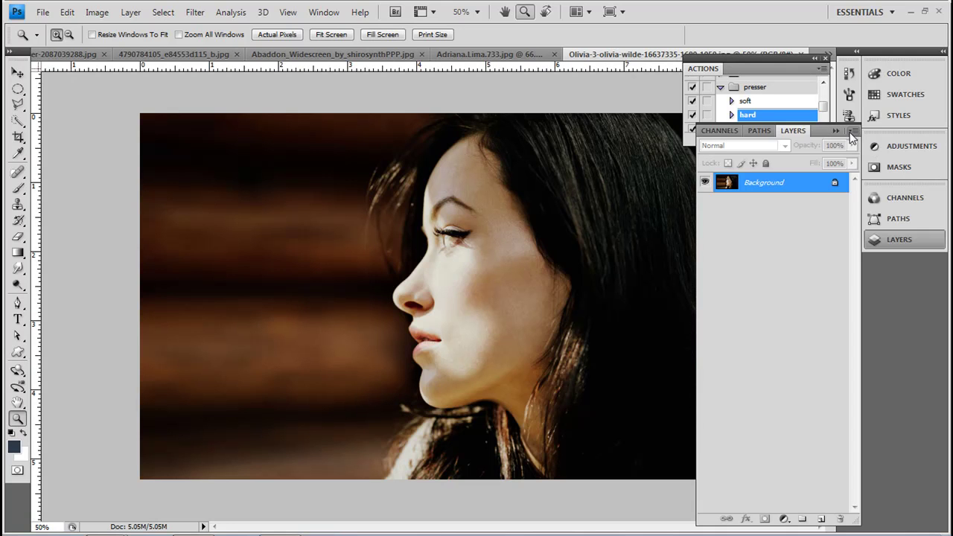
View the profile portrait at 100% and pan it slightly with the Hand tool
{"action": "left_click", "coordinate": [836, 130]}
{"action": "left_click", "coordinate": [277, 34]}
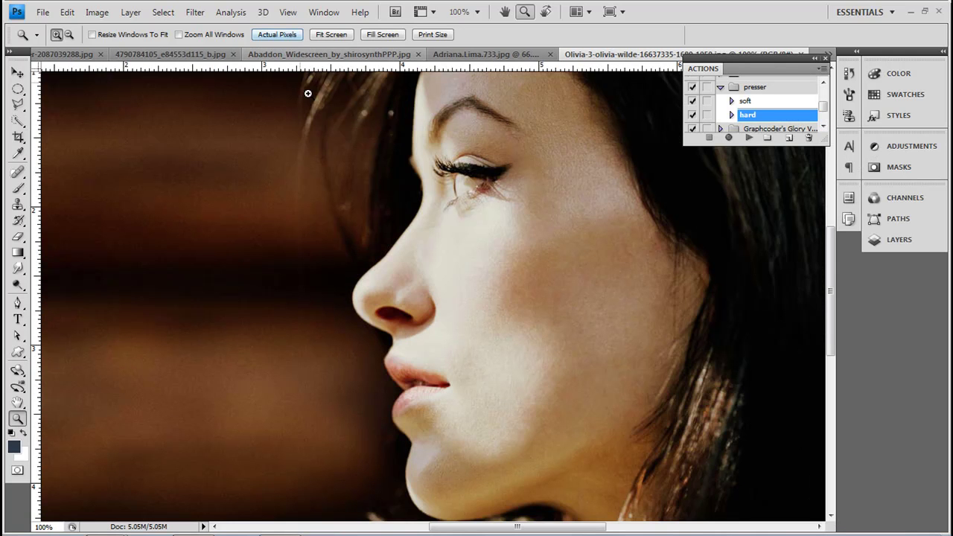
{"action": "key", "text": "h"}
{"action": "left_click_drag", "start_coordinate": [359, 151], "coordinate": [393, 256]}
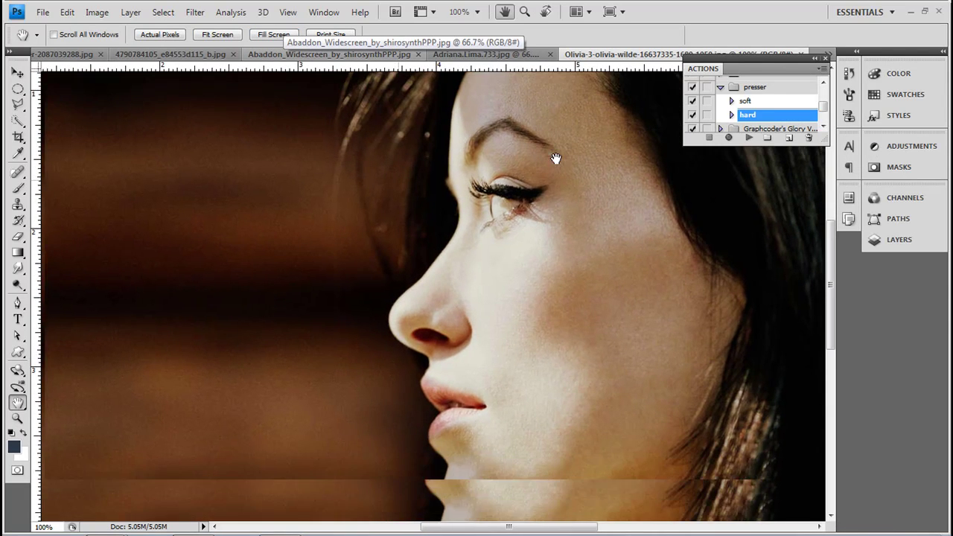
Apply the 'soft' halftone action to the portrait and pan to inspect the result
{"action": "left_click", "coordinate": [746, 101]}
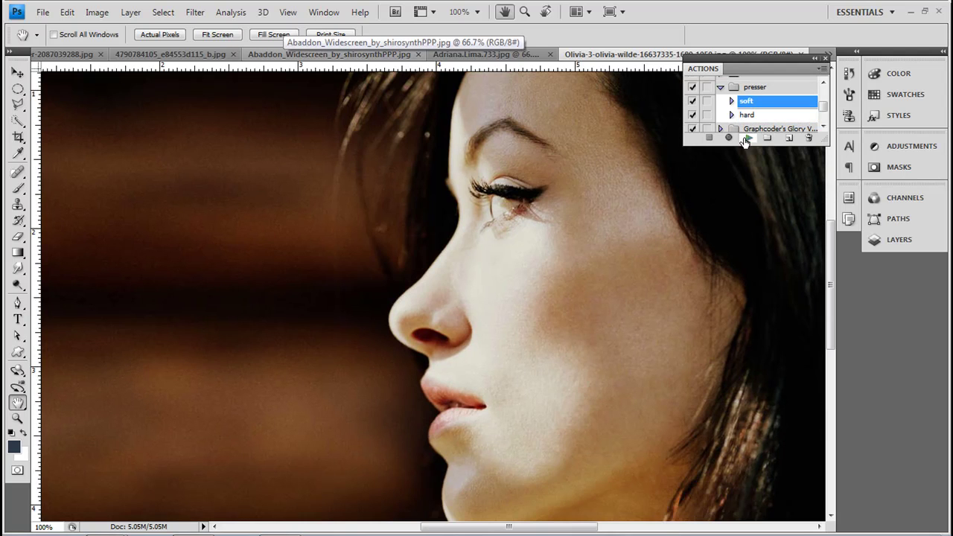
{"action": "left_click", "coordinate": [749, 138]}
{"action": "left_click_drag", "start_coordinate": [702, 202], "coordinate": [400, 221]}
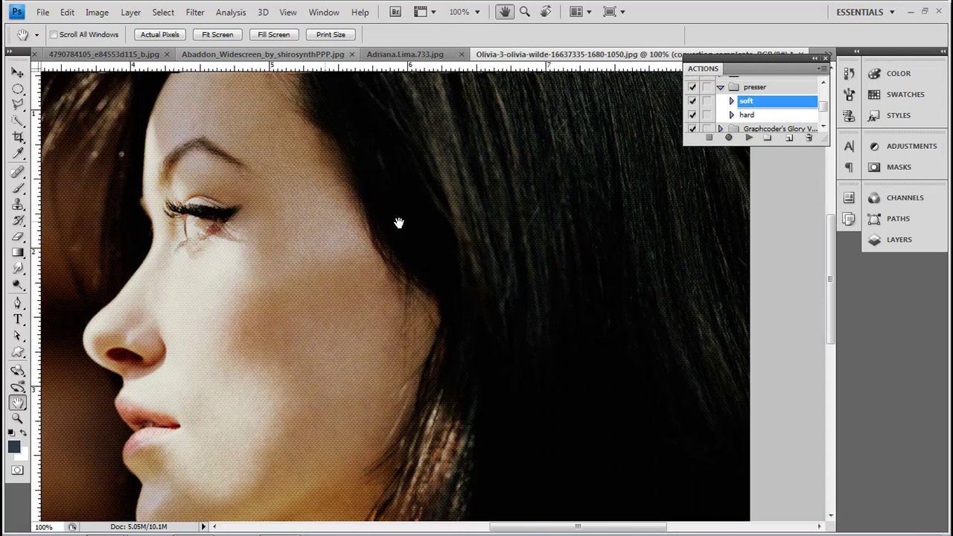
{"action": "mouse_move", "coordinate": [413, 307]}
{"action": "left_mouse_down"}
{"action": "mouse_move", "coordinate": [419, 254]}
{"action": "mouse_move", "coordinate": [426, 266]}
{"action": "mouse_move", "coordinate": [473, 273]}
{"action": "left_mouse_up"}
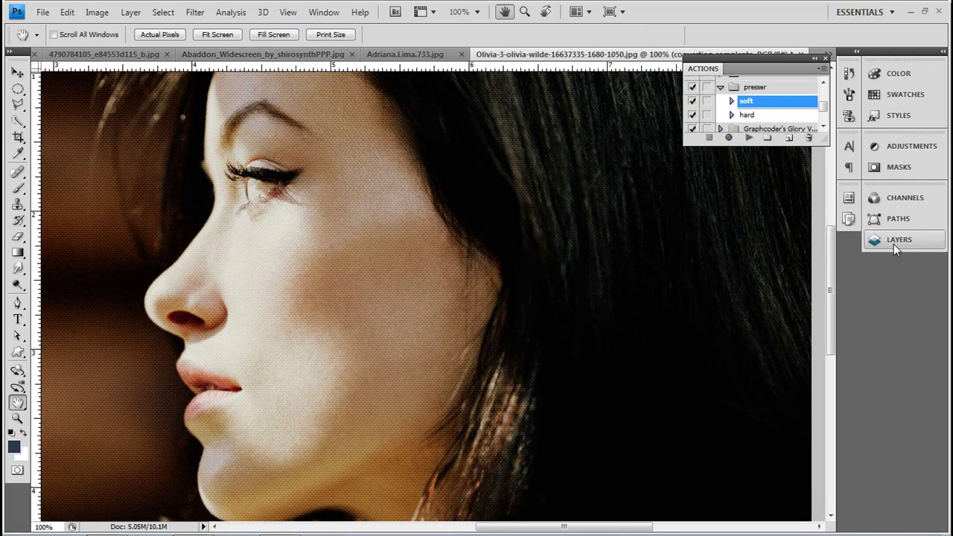
Toggle the soft texture layer's visibility to compare, then delete that layer
{"action": "left_click", "coordinate": [894, 244]}
{"action": "left_click", "coordinate": [706, 182]}
{"action": "left_click", "coordinate": [705, 183]}
{"action": "left_click", "coordinate": [705, 182]}
{"action": "left_click", "coordinate": [706, 183]}
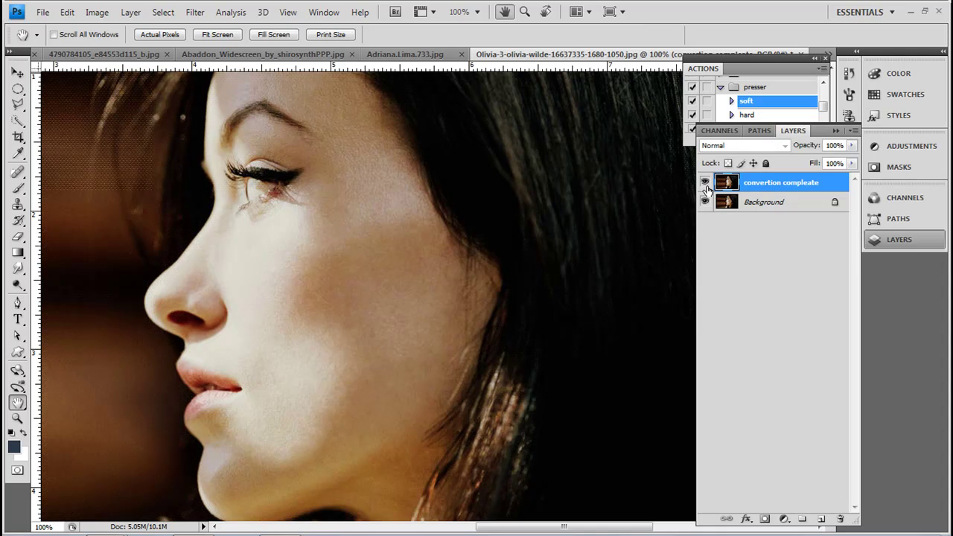
{"action": "key", "text": "Delete"}
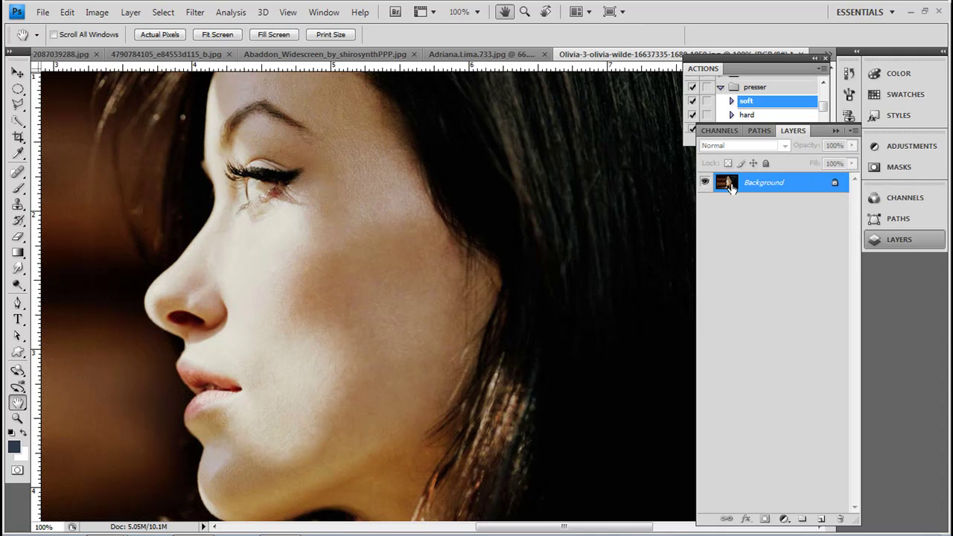
{"action": "left_click", "coordinate": [835, 131]}
Apply the 'hard' action, inspect it across the face, undo it, and close the portrait
{"action": "left_click", "coordinate": [748, 115]}
{"action": "left_click", "coordinate": [749, 137]}
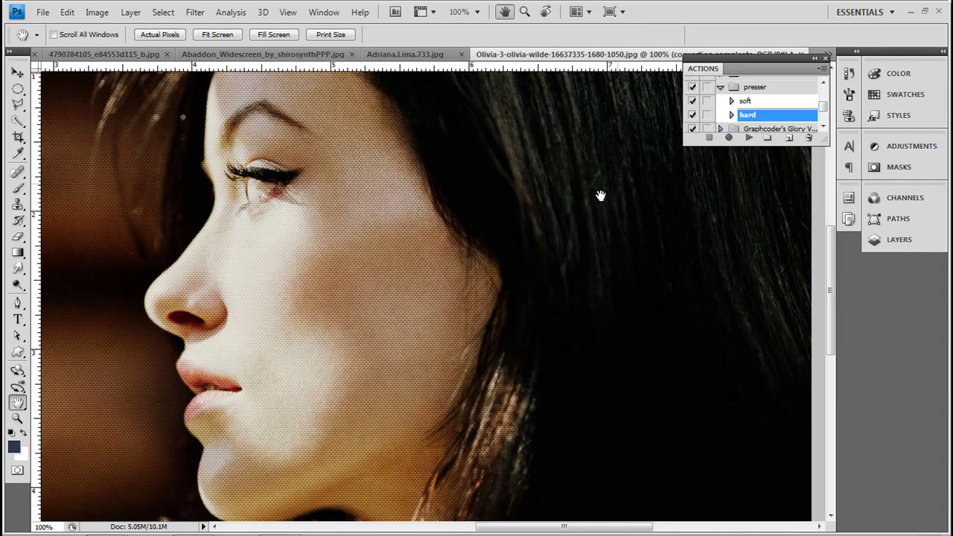
{"action": "left_click_drag", "start_coordinate": [600, 195], "coordinate": [440, 269]}
{"action": "mouse_move", "coordinate": [554, 187]}
{"action": "left_mouse_down"}
{"action": "mouse_move", "coordinate": [521, 224]}
{"action": "mouse_move", "coordinate": [570, 205]}
{"action": "left_mouse_up"}
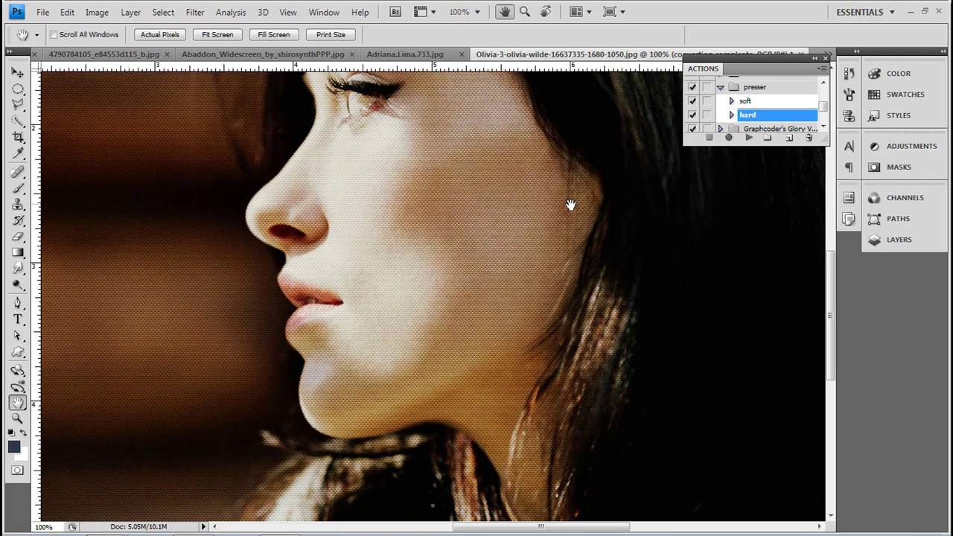
{"action": "key", "text": "ctrl+z"}
{"action": "key", "text": "ctrl+w"}
Decline saving the previous photo, then apply and undo the 'soft' halftone on Adriana.Lima.733.jpg
{"action": "key", "text": "n"}
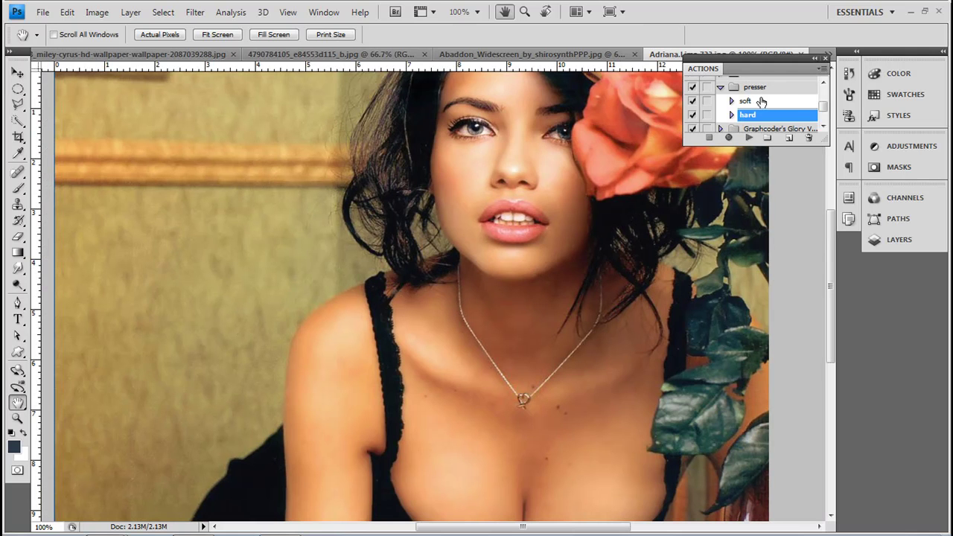
{"action": "left_click", "coordinate": [761, 102]}
{"action": "left_click", "coordinate": [750, 139]}
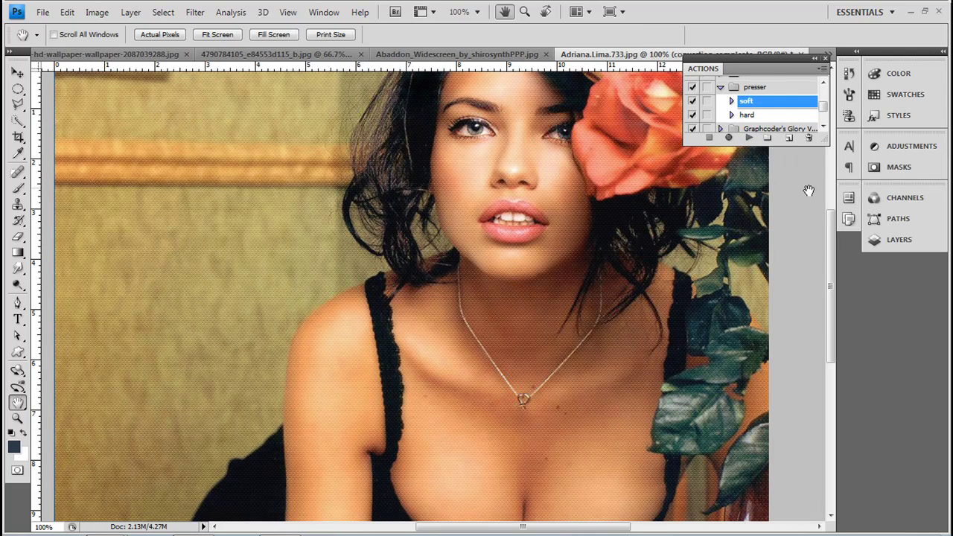
{"action": "left_click", "coordinate": [899, 240]}
{"action": "left_click", "coordinate": [900, 240]}
{"action": "key", "text": "ctrl+z"}
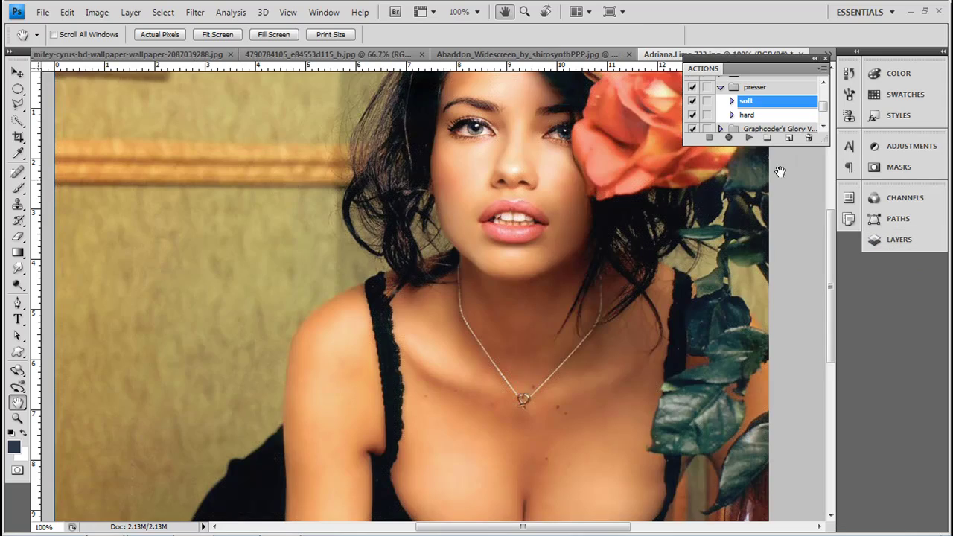
Apply and undo the 'hard' halftone action, then close Adriana.Lima.733.jpg
{"action": "left_click", "coordinate": [747, 114]}
{"action": "left_click", "coordinate": [749, 138]}
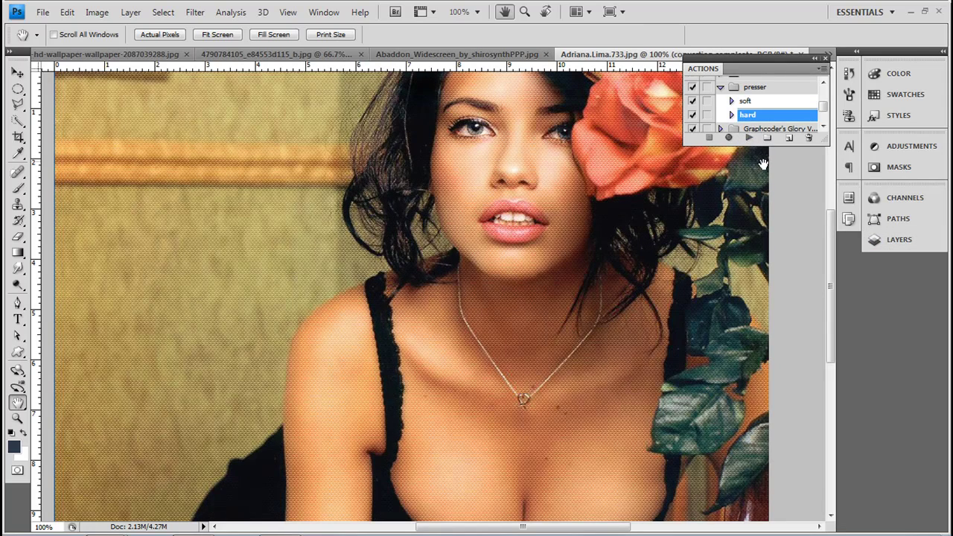
{"action": "left_click", "coordinate": [899, 240]}
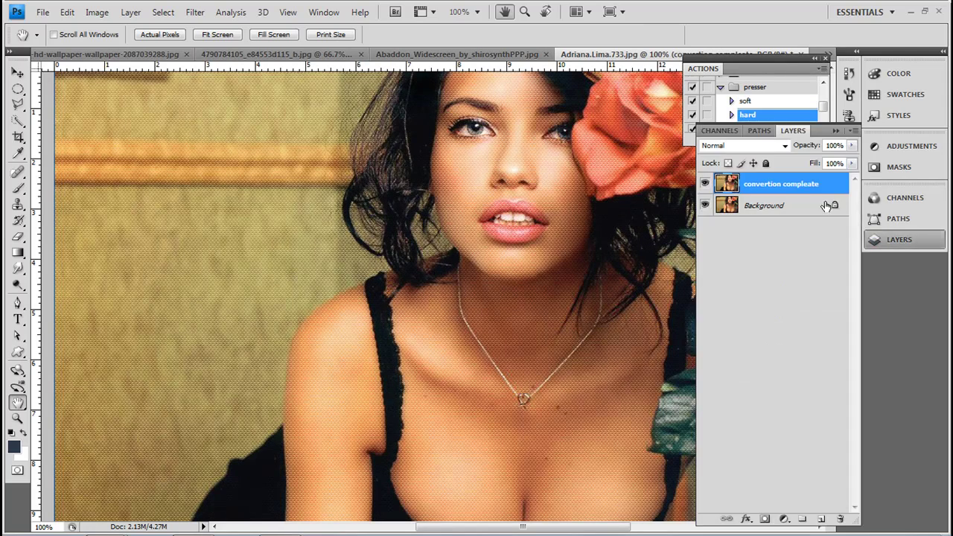
{"action": "key", "text": "ctrl+z"}
{"action": "left_click", "coordinate": [900, 240]}
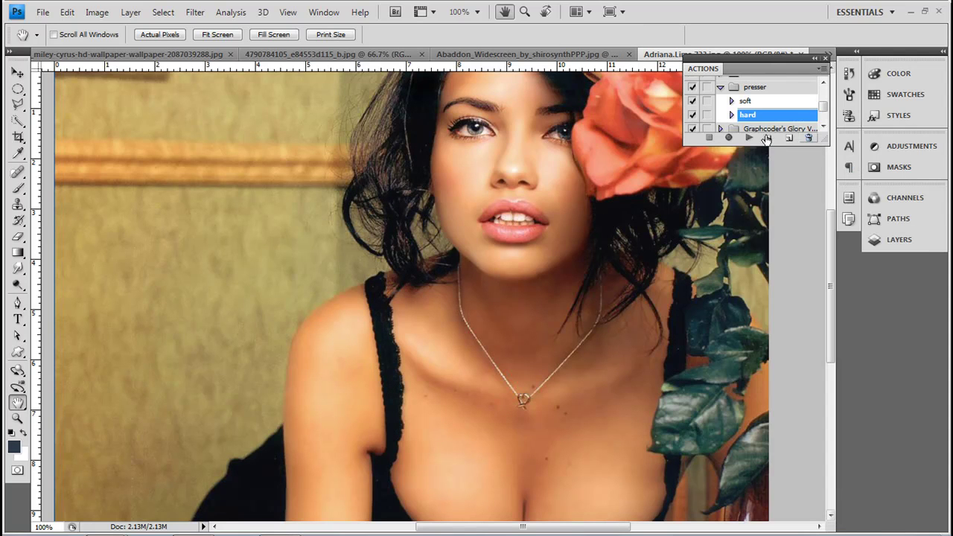
{"action": "key", "text": "ctrl+w"}
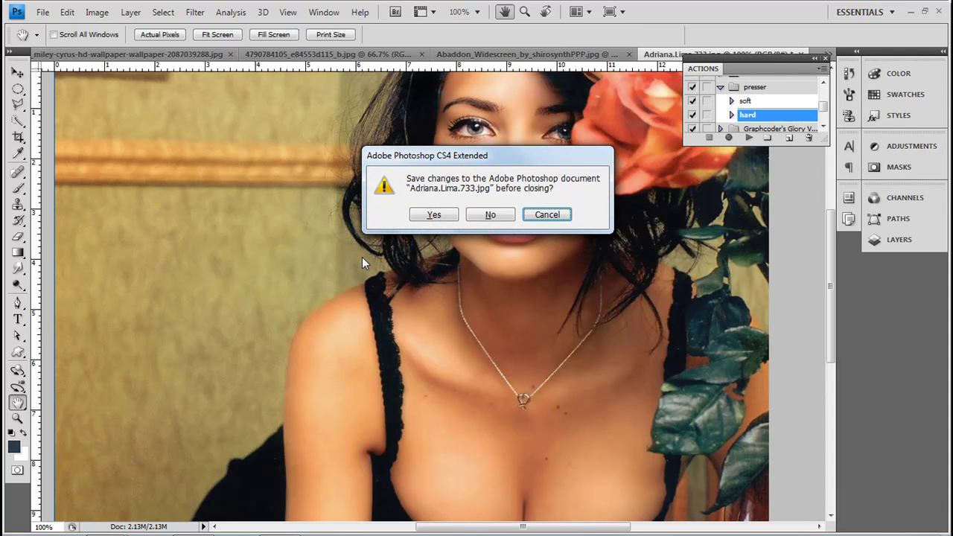
Discard the previous photo unsaved, then apply the 'hard' halftone action to the Abaddon portrait
{"action": "key", "text": "n"}
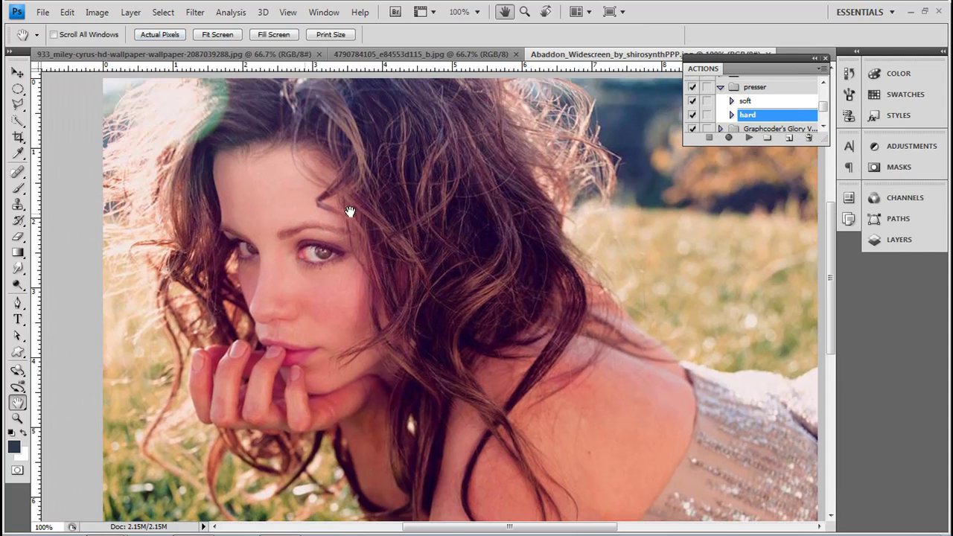
{"action": "left_click", "coordinate": [751, 105]}
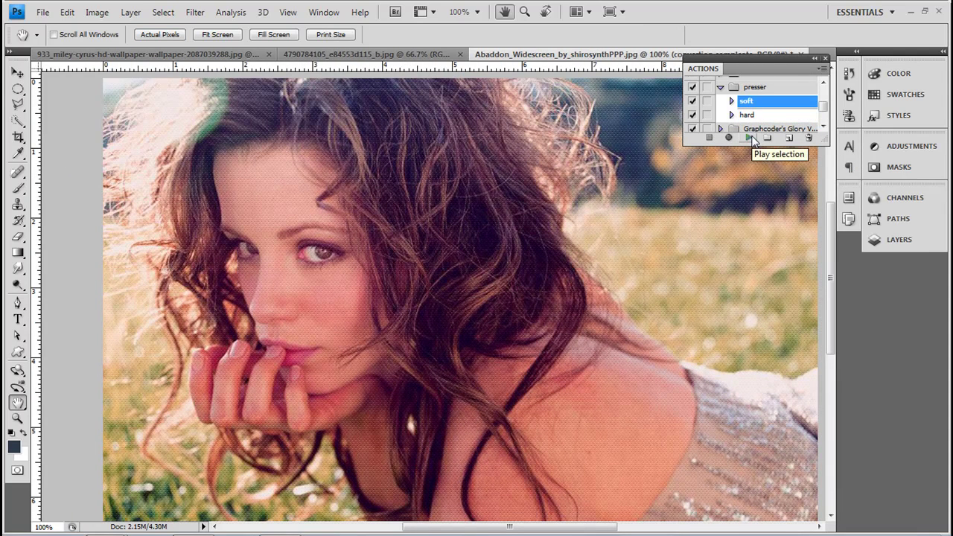
{"action": "left_click", "coordinate": [745, 114]}
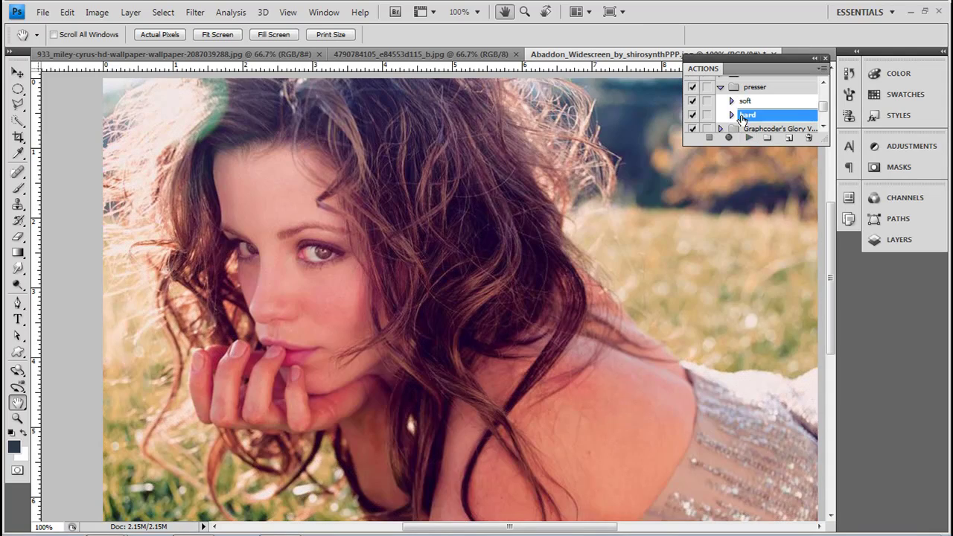
{"action": "left_click", "coordinate": [749, 138]}
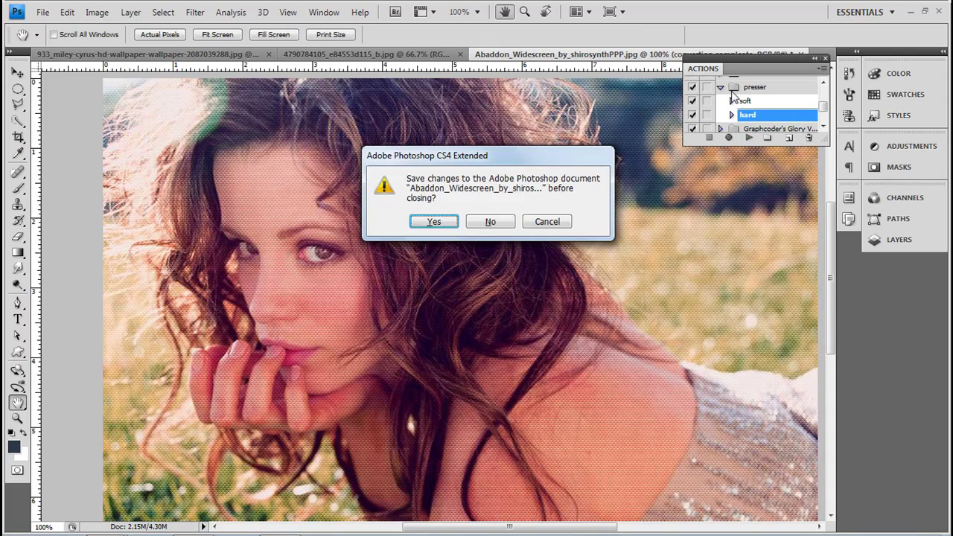
Discard the Abaddon portrait, view the toddler photo at actual pixels, and apply the 'soft' halftone
{"action": "key", "text": "n"}
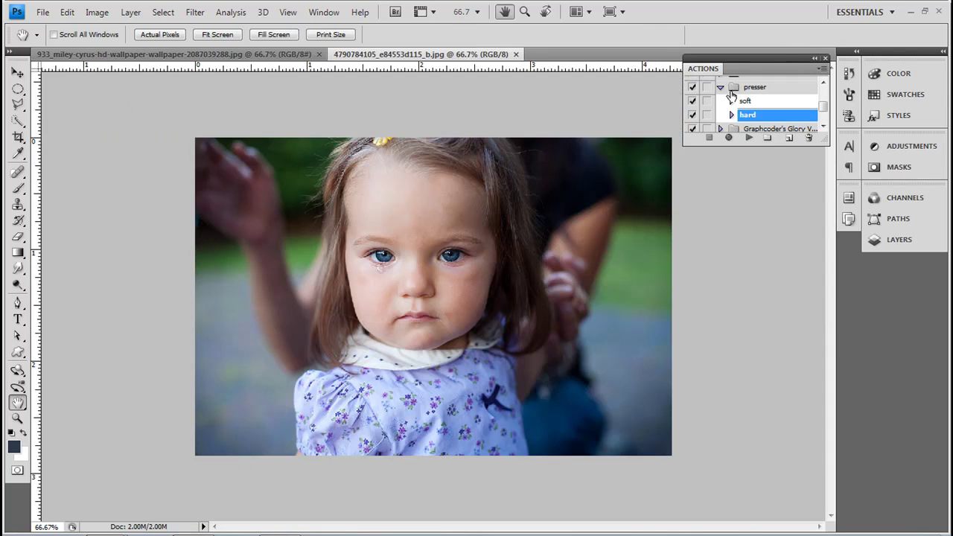
{"action": "left_click", "coordinate": [525, 11]}
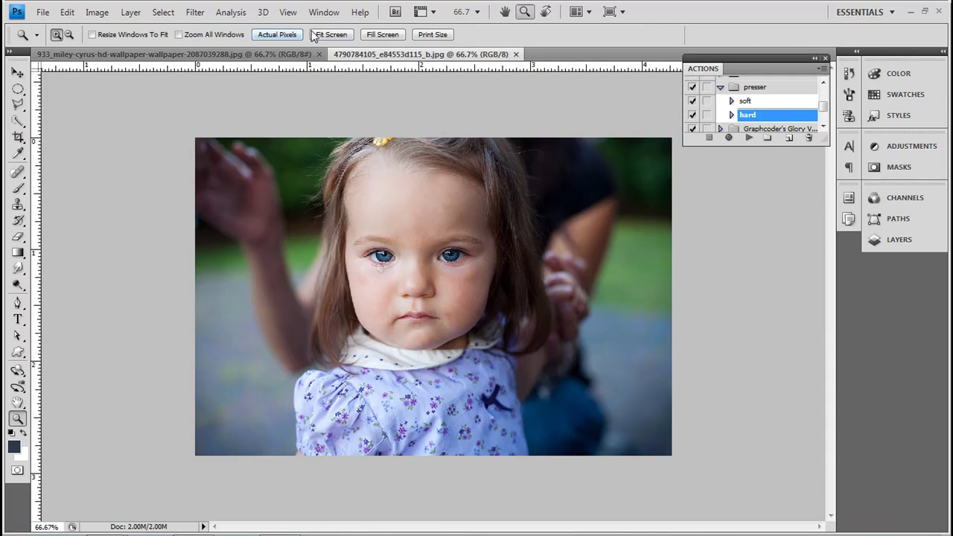
{"action": "left_click", "coordinate": [277, 34]}
{"action": "left_click", "coordinate": [732, 100]}
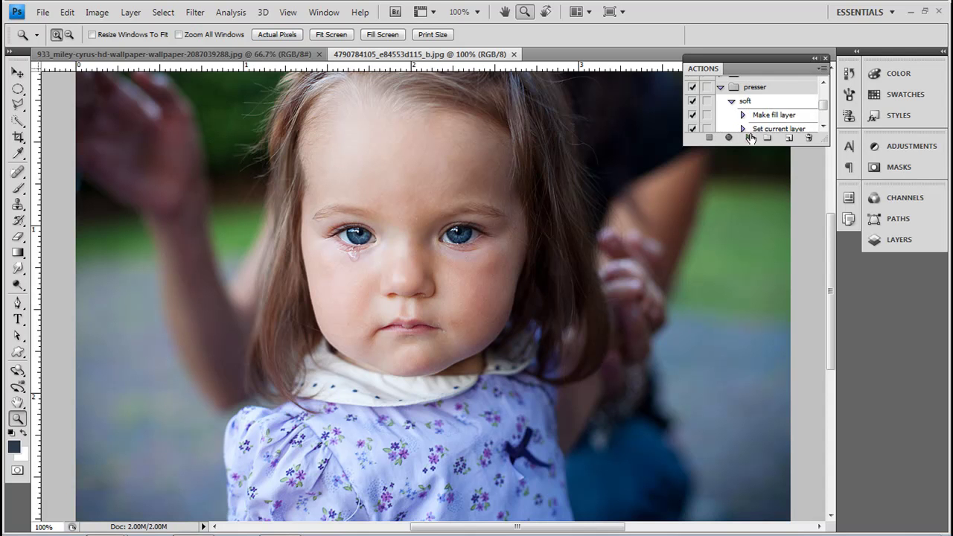
{"action": "left_click", "coordinate": [746, 104]}
{"action": "left_click", "coordinate": [732, 102]}
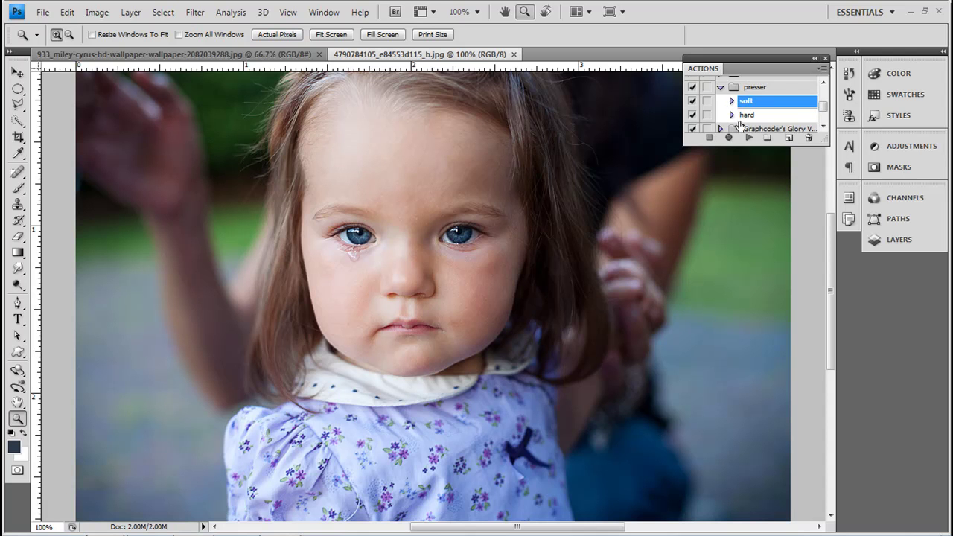
{"action": "left_click", "coordinate": [747, 137]}
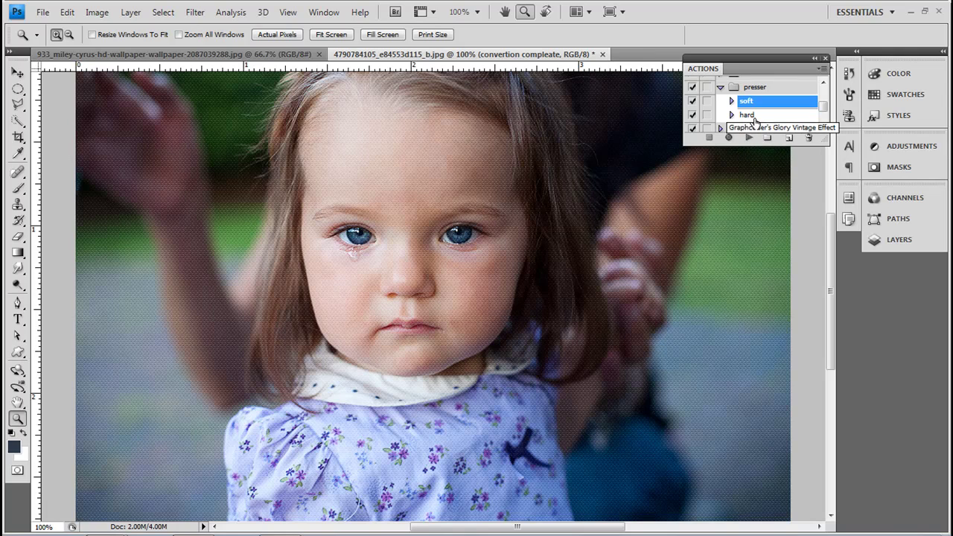
Apply the 'hard' halftone to the toddler photo and close it without saving
{"action": "left_click", "coordinate": [751, 116]}
{"action": "left_click", "coordinate": [749, 138]}
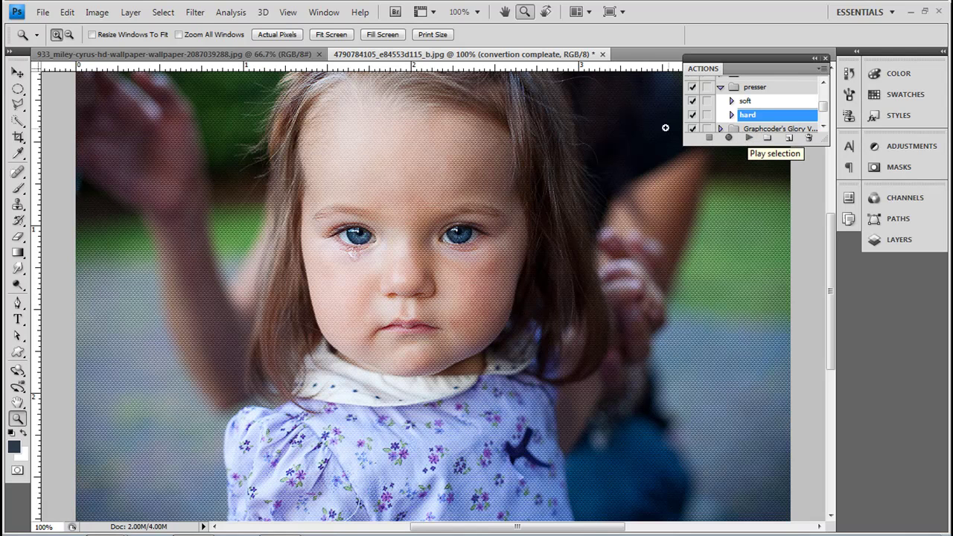
{"action": "left_click", "coordinate": [603, 55]}
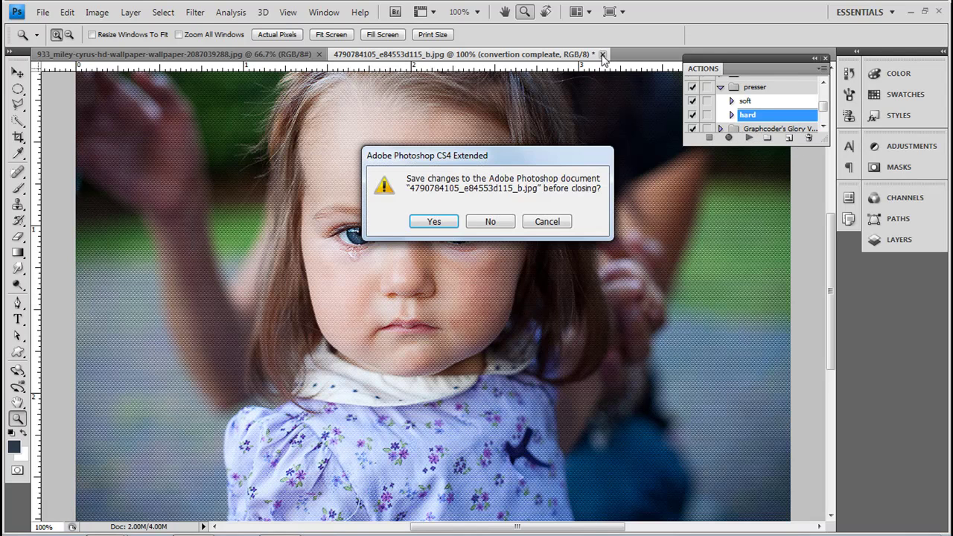
{"action": "left_click", "coordinate": [497, 222]}
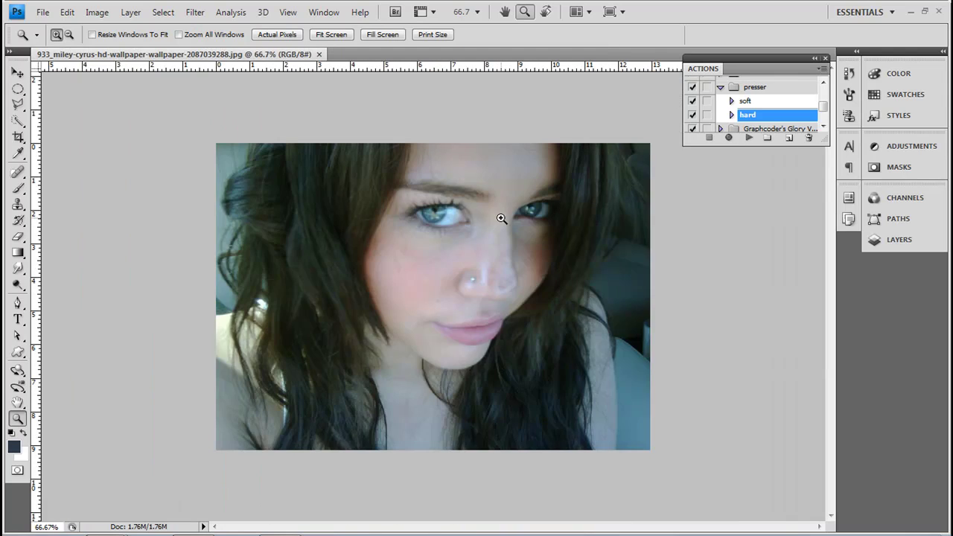
Enlarge the portrait to actual size, then apply and undo the 'soft' halftone action
{"action": "left_click", "coordinate": [490, 211]}
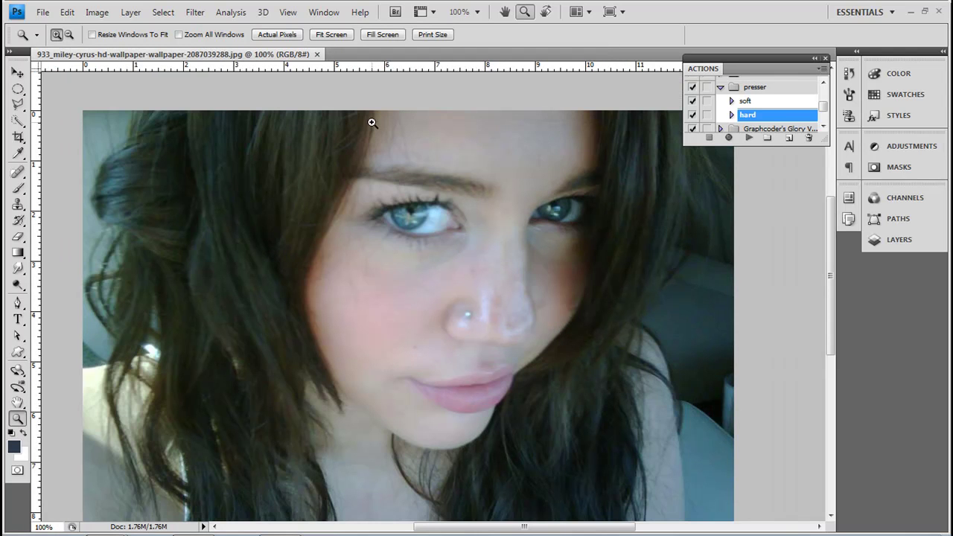
{"action": "left_click", "coordinate": [748, 102]}
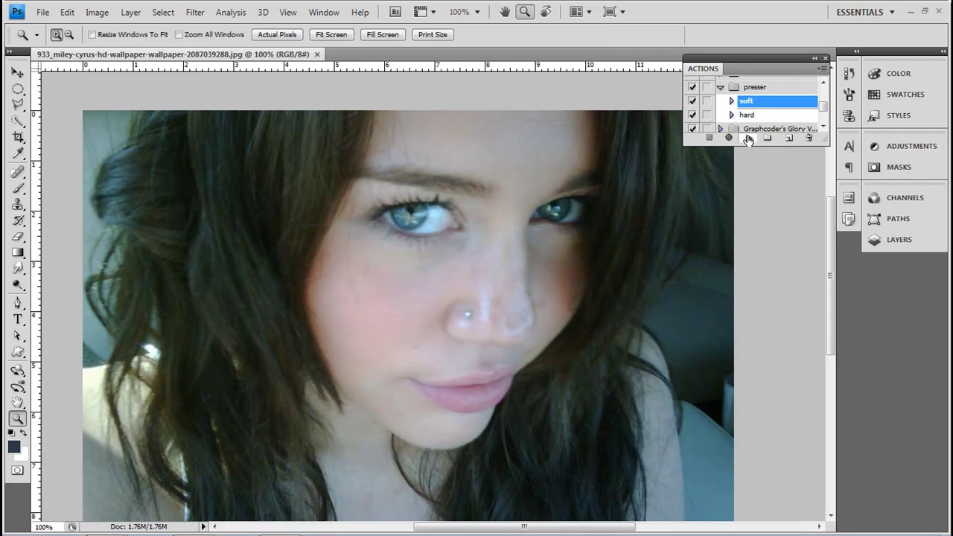
{"action": "left_click", "coordinate": [748, 137]}
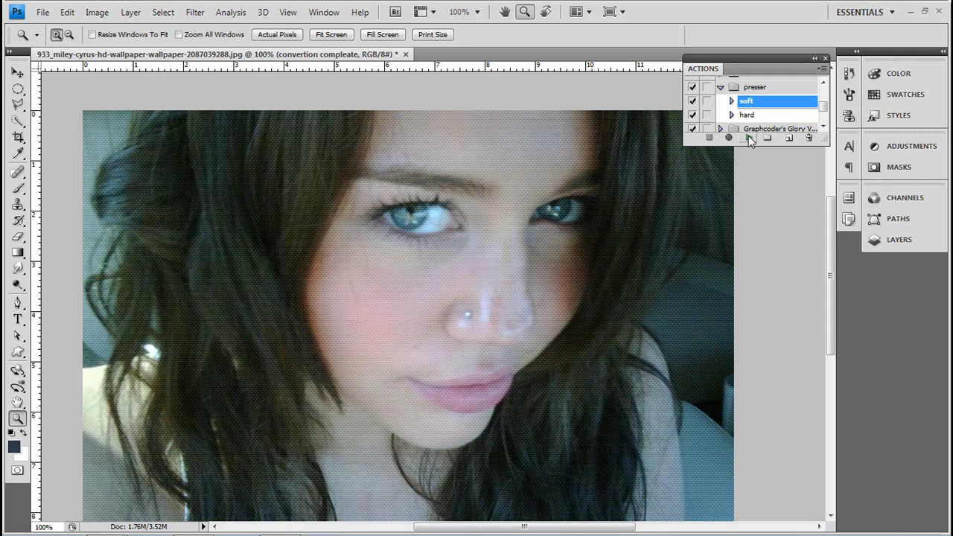
{"action": "key", "text": "ctrl+z"}
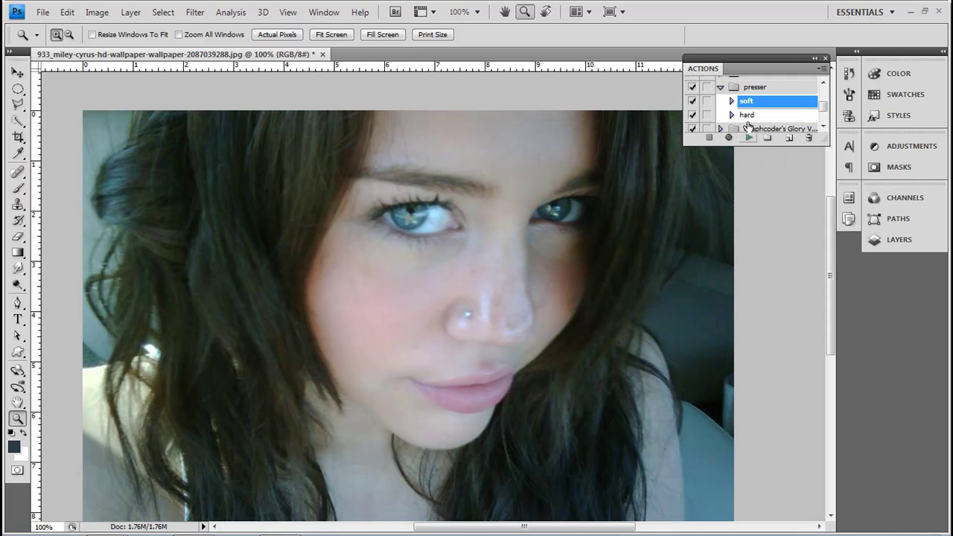
Apply the 'hard' halftone to the portrait and close it without saving
{"action": "left_click", "coordinate": [748, 115]}
{"action": "left_click", "coordinate": [748, 139]}
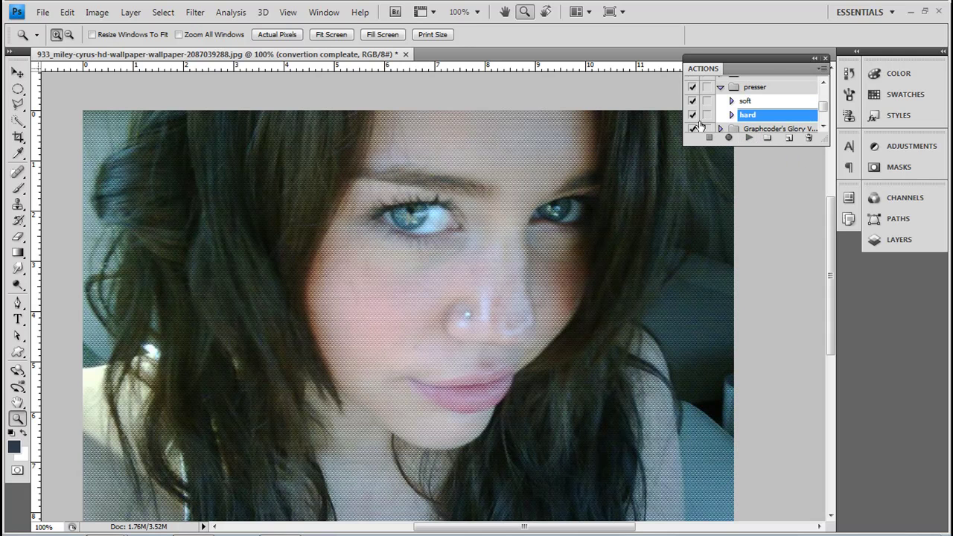
{"action": "left_click", "coordinate": [406, 55]}
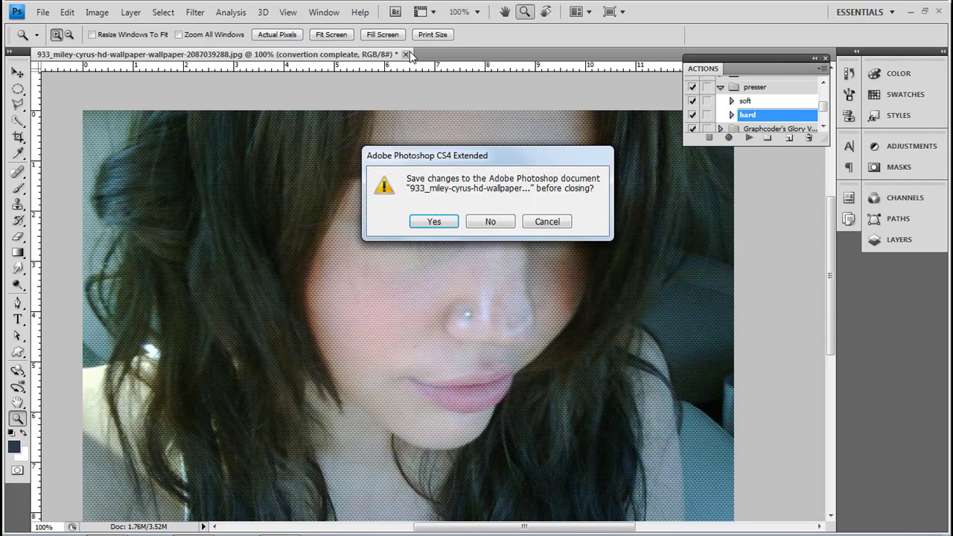
{"action": "left_click", "coordinate": [492, 221]}
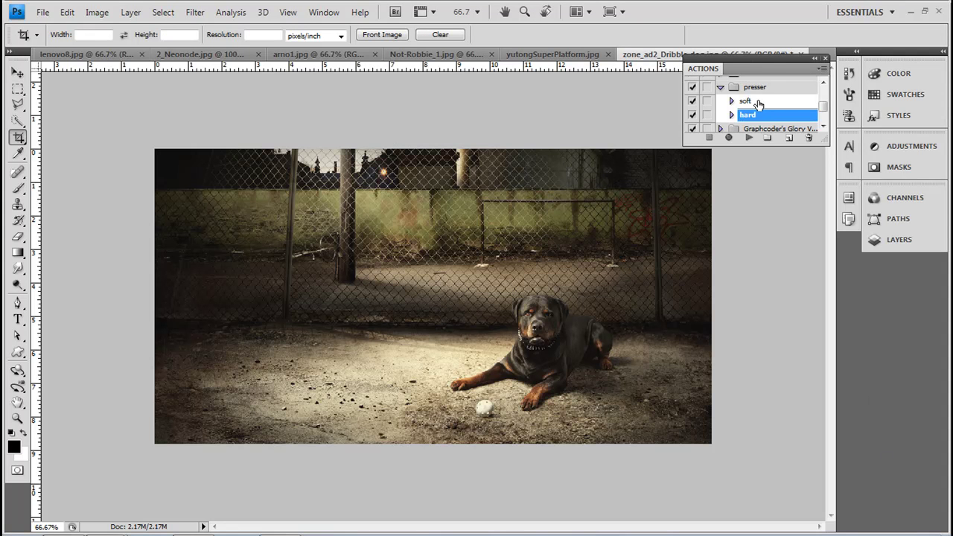
Apply the 'soft' halftone to the Rottweiler photo, view it at actual size, then undo it
{"action": "left_click", "coordinate": [758, 104]}
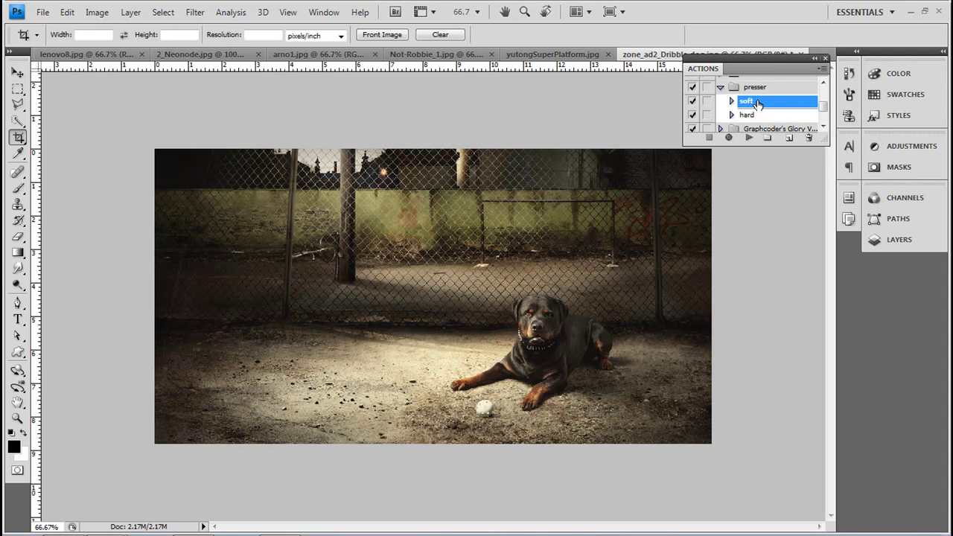
{"action": "left_click", "coordinate": [748, 137]}
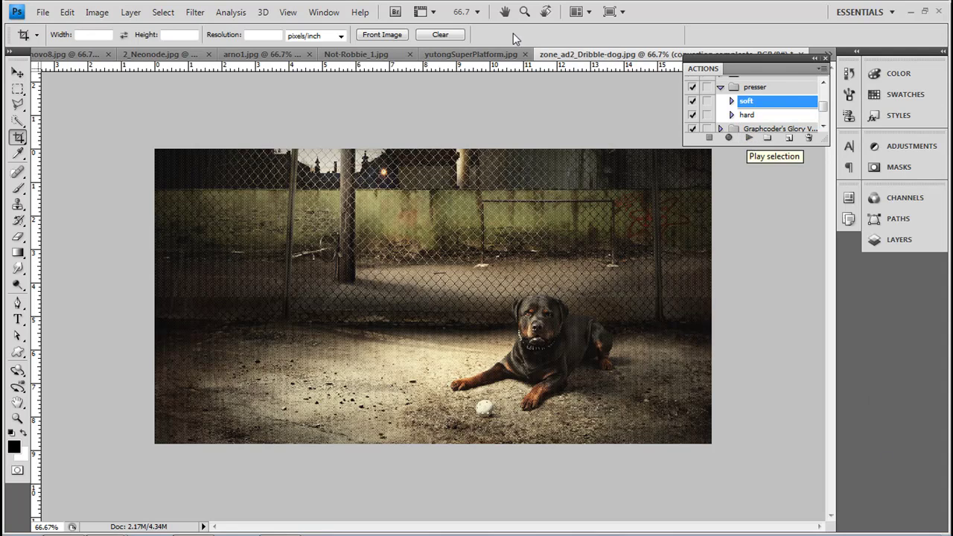
{"action": "key", "text": "z"}
{"action": "left_click", "coordinate": [289, 37]}
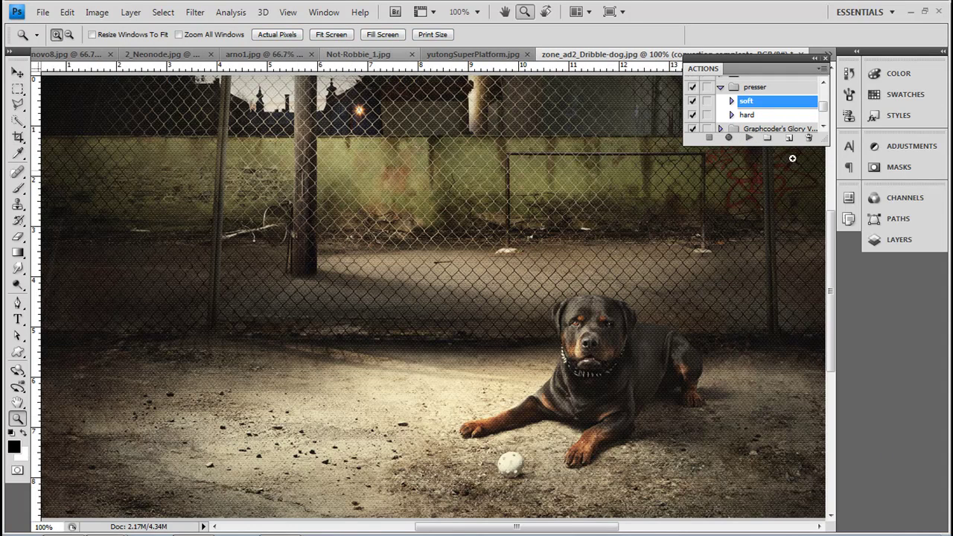
{"action": "key", "text": "F12"}
Apply the 'hard' halftone to the Rottweiler photo and close it without saving
{"action": "left_click", "coordinate": [747, 115]}
{"action": "left_click", "coordinate": [750, 139]}
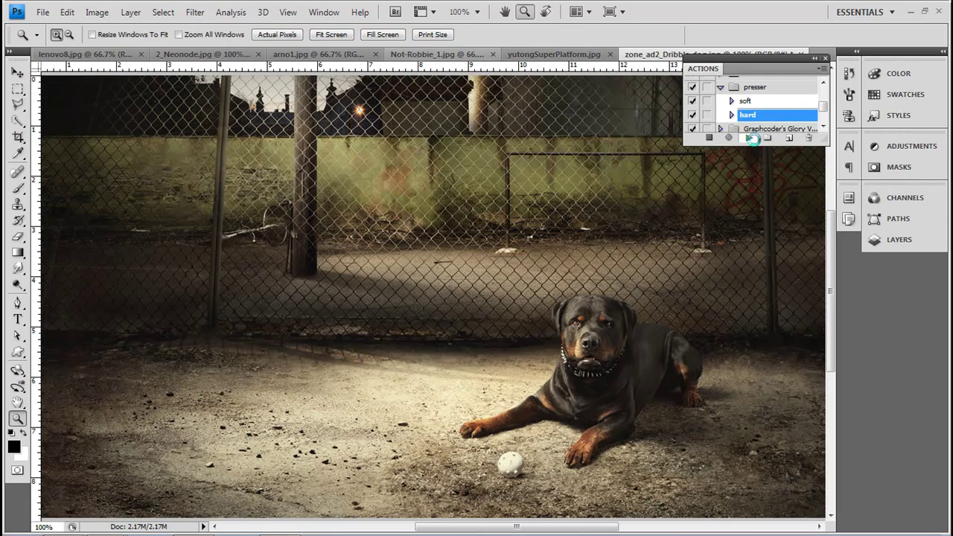
{"action": "scroll", "coordinate": [539, 247], "scroll_direction": "down", "scroll_amount": 2}
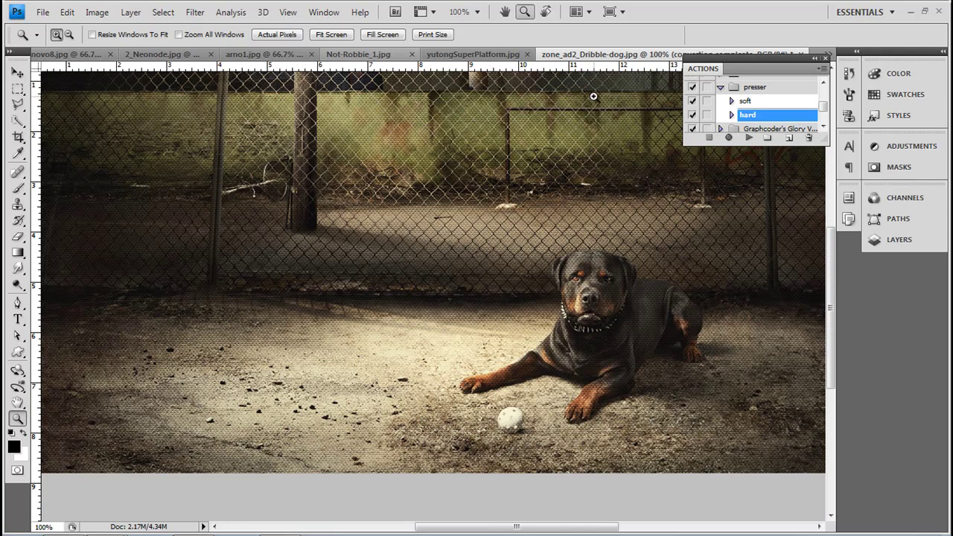
{"action": "key", "text": "ctrl+w"}
{"action": "key", "text": "Tab"}
{"action": "key", "text": "Return"}
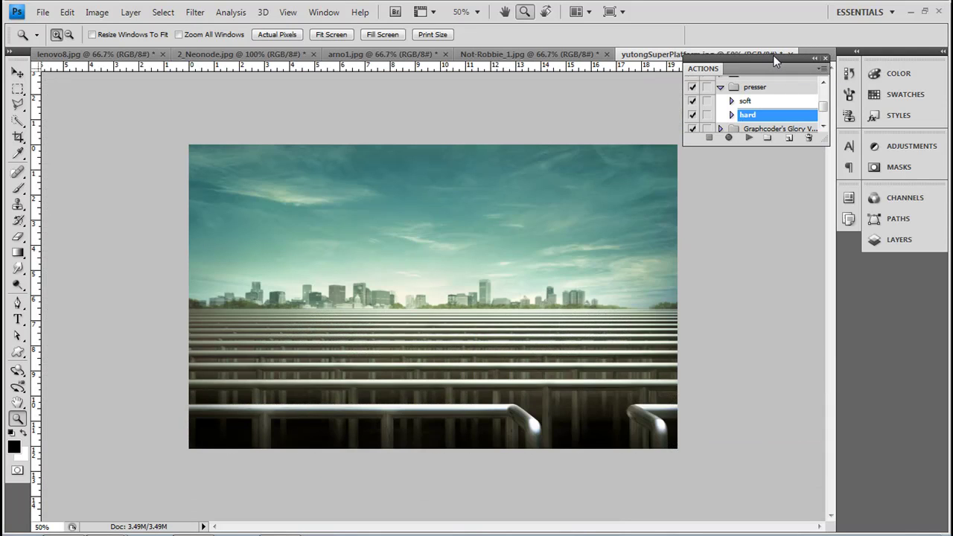
View the yutongSuperPlatform photo at actual size and apply the 'hard' halftone action
{"action": "left_click", "coordinate": [277, 34]}
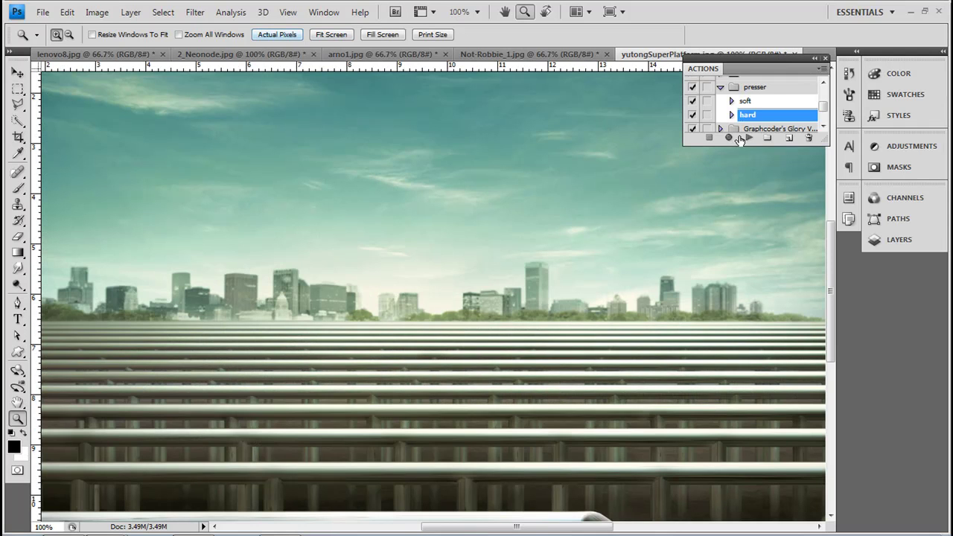
{"action": "left_click", "coordinate": [749, 139]}
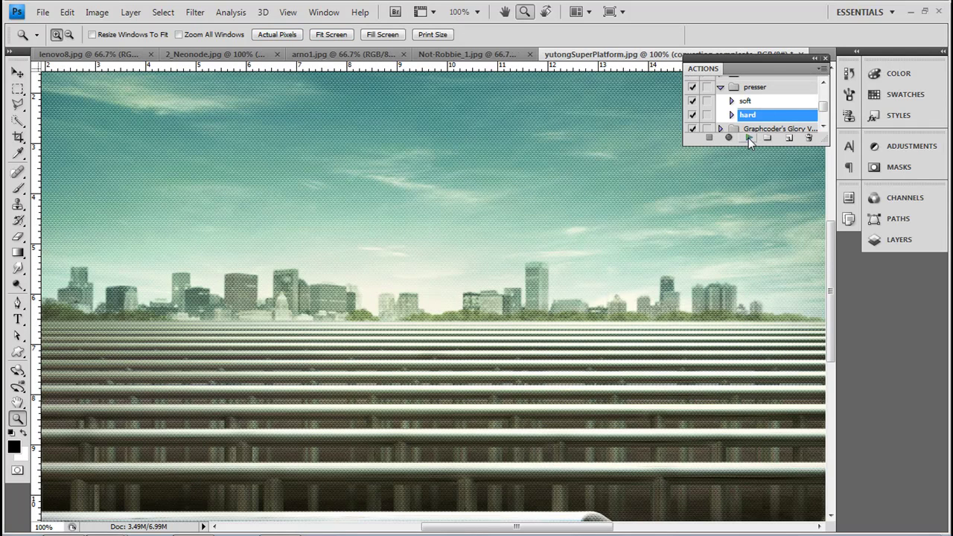
{"action": "scroll", "coordinate": [696, 243], "scroll_direction": "down", "scroll_amount": 5}
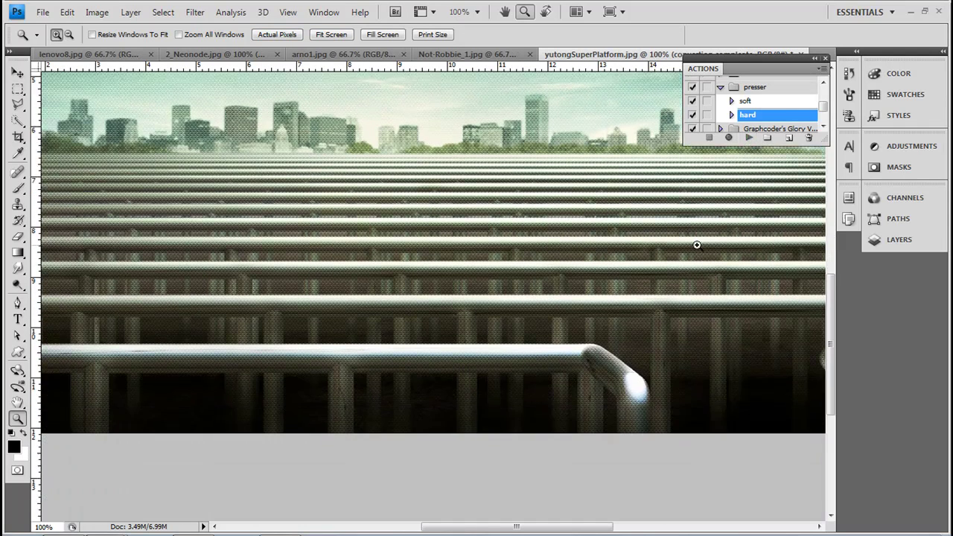
{"action": "scroll", "coordinate": [697, 245], "scroll_direction": "down", "scroll_amount": 1}
Zoom to 200% and pan along the railing to inspect the halftone dots
{"action": "key", "text": "h"}
{"action": "left_click_drag", "start_coordinate": [645, 315], "coordinate": [418, 326]}
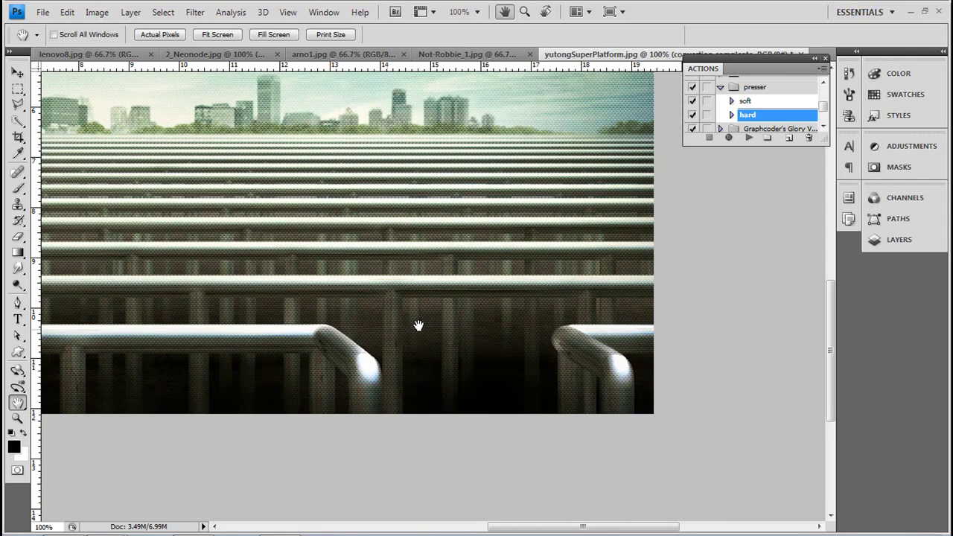
{"action": "scroll", "coordinate": [558, 283], "scroll_direction": "down", "scroll_amount": 2}
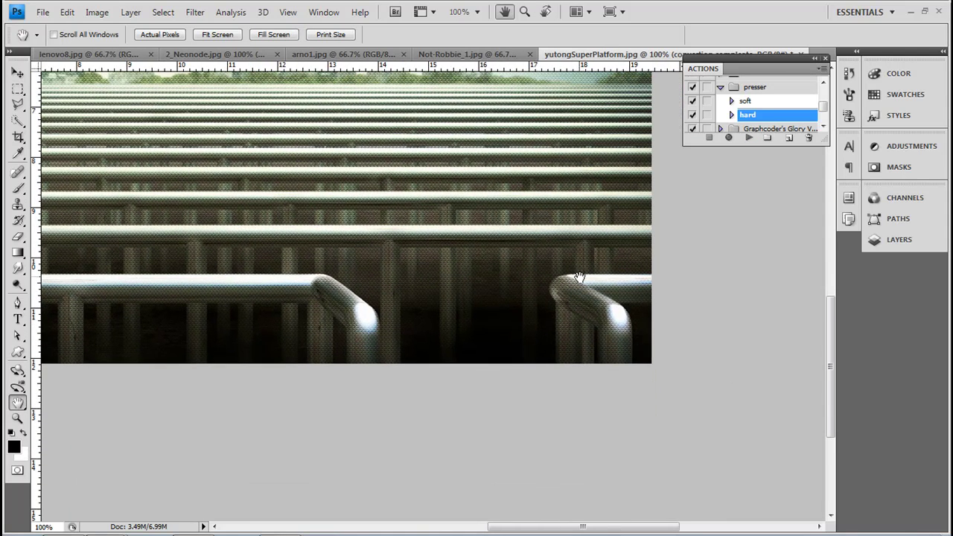
{"action": "key", "text": "ctrl+plus"}
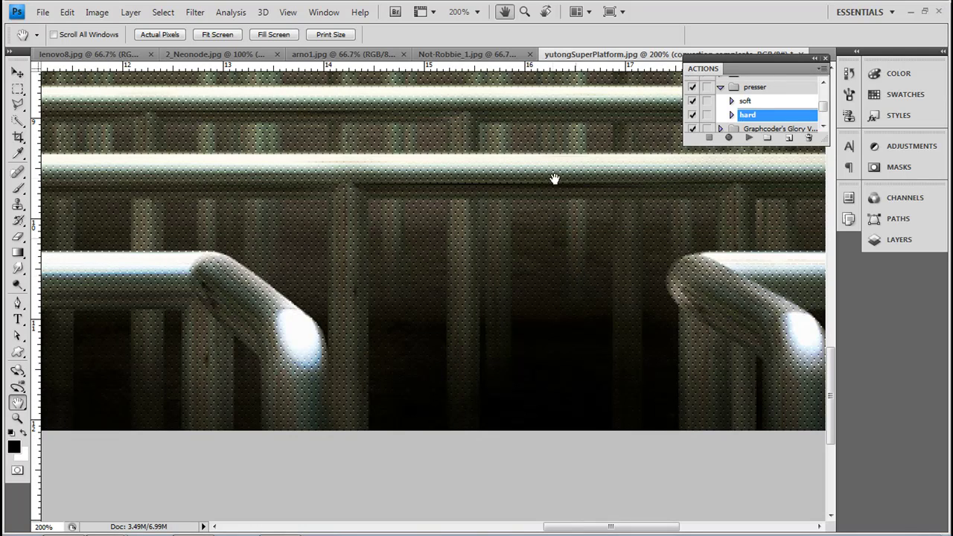
{"action": "mouse_move", "coordinate": [536, 206]}
{"action": "left_mouse_down"}
{"action": "mouse_move", "coordinate": [689, 354]}
{"action": "mouse_move", "coordinate": [653, 321]}
{"action": "mouse_move", "coordinate": [696, 329]}
{"action": "left_mouse_up"}
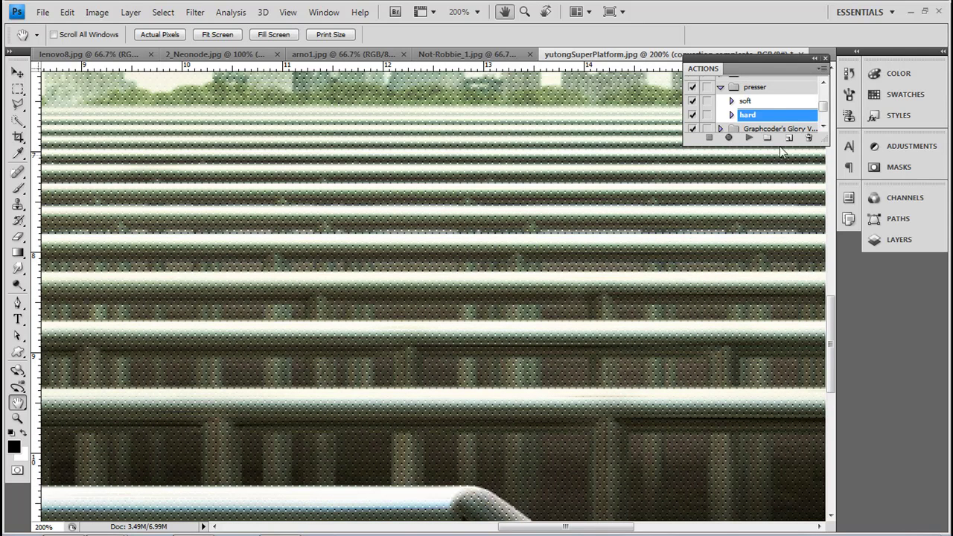
Close the platform photo without saving the changes
{"action": "key", "text": "ctrl+w"}
{"action": "key", "text": "Tab"}
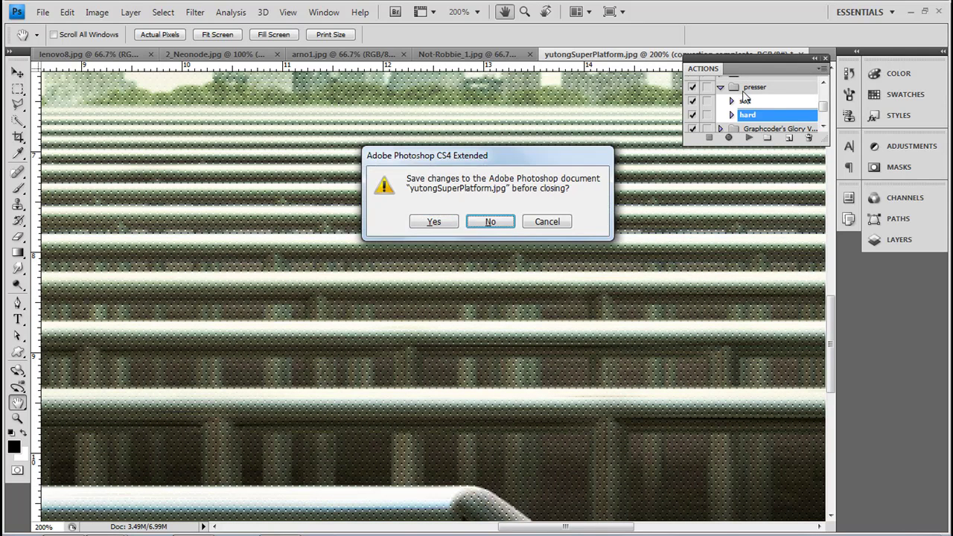
{"action": "key", "text": "Return"}
At actual pixels, apply the 'hard' halftone, then zoom to 200% on the man's face
{"action": "key", "text": "z"}
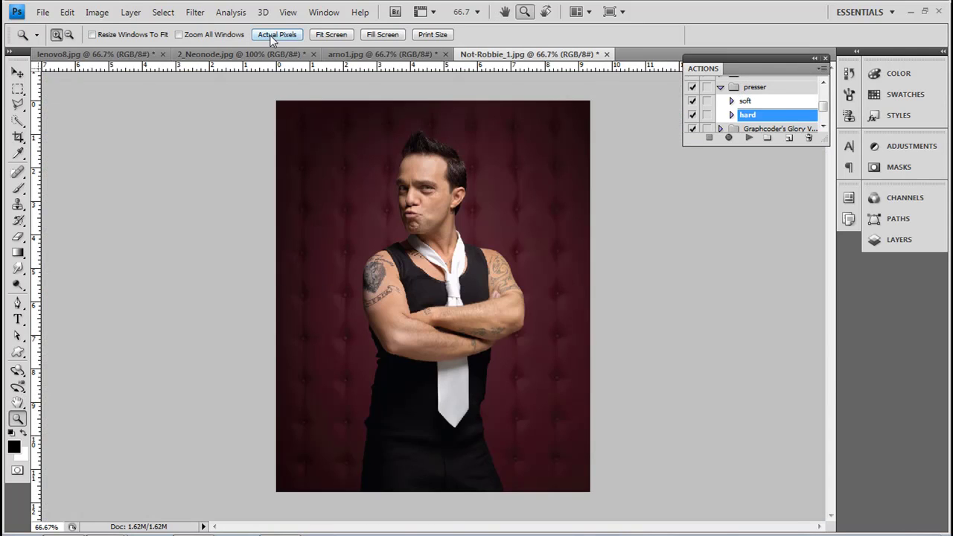
{"action": "left_click", "coordinate": [277, 34]}
{"action": "left_click", "coordinate": [751, 138]}
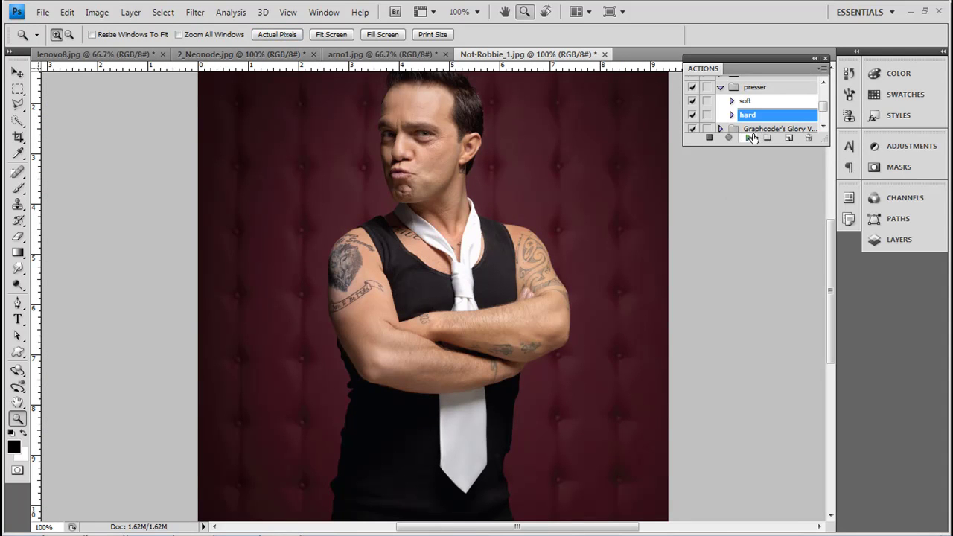
{"action": "left_click", "coordinate": [570, 239]}
{"action": "left_click_drag", "start_coordinate": [475, 223], "coordinate": [719, 351]}
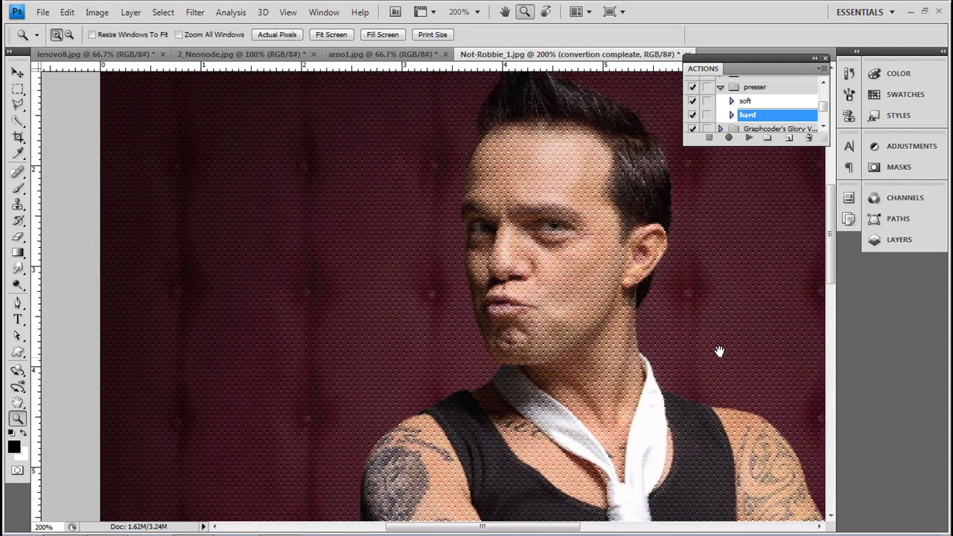
Close the portrait without saving the changes
{"action": "key", "text": "ctrl+w"}
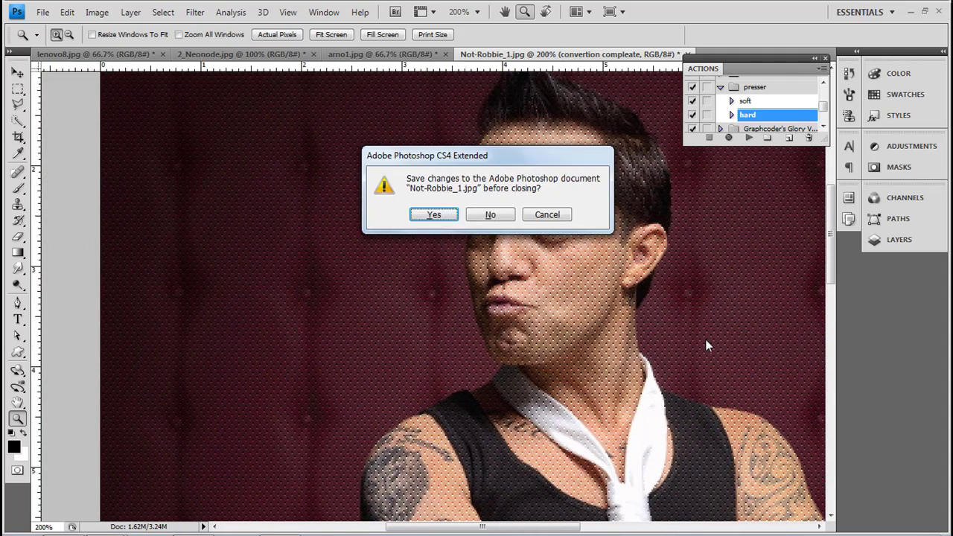
{"action": "key", "text": "Tab"}
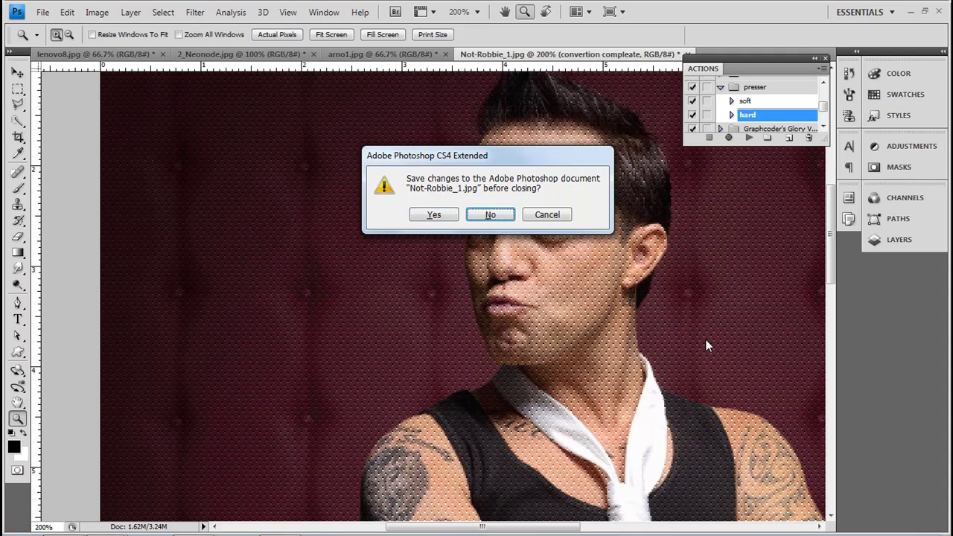
{"action": "key", "text": "Return"}
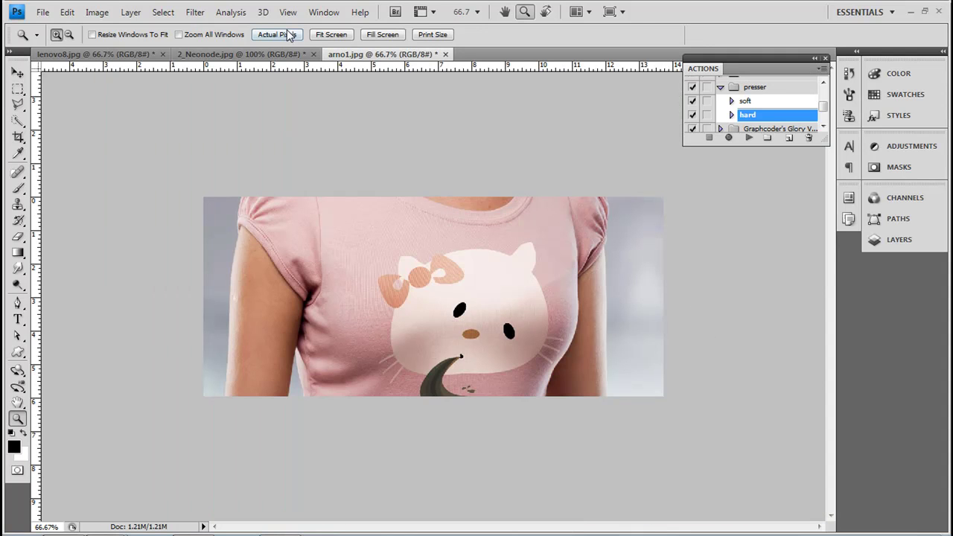
Apply the 'soft' halftone action to arno1.jpg, viewed at Actual Pixels
{"action": "left_click", "coordinate": [272, 34]}
{"action": "left_click", "coordinate": [746, 102]}
{"action": "left_click", "coordinate": [749, 137]}
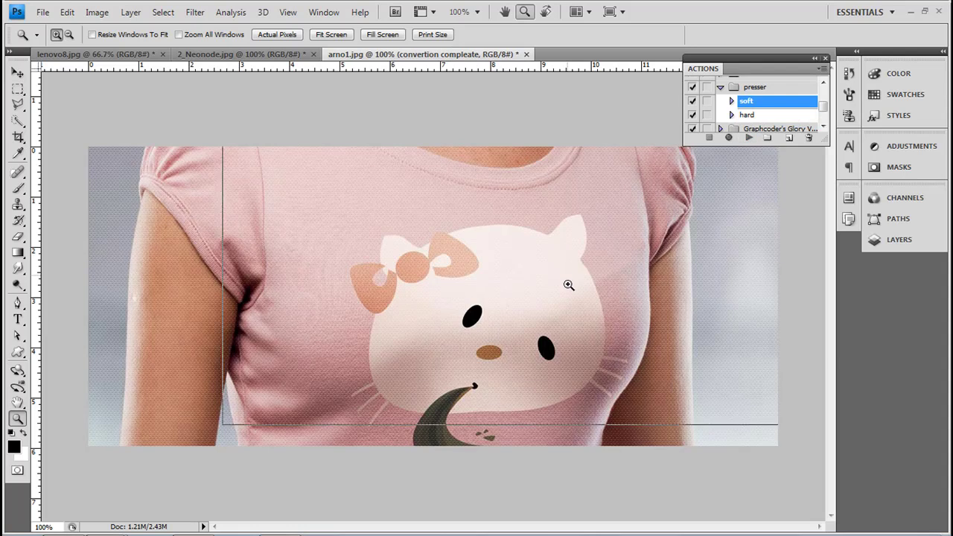
Zoom to 200% on the cat print and inspect its ear, bow, eyes and nose
{"action": "left_click", "coordinate": [566, 274]}
{"action": "mouse_move", "coordinate": [566, 305]}
{"action": "left_mouse_down"}
{"action": "mouse_move", "coordinate": [524, 245]}
{"action": "mouse_move", "coordinate": [496, 240]}
{"action": "mouse_move", "coordinate": [546, 291]}
{"action": "left_mouse_up"}
{"action": "mouse_move", "coordinate": [547, 258]}
{"action": "left_mouse_down"}
{"action": "mouse_move", "coordinate": [602, 274]}
{"action": "mouse_move", "coordinate": [579, 335]}
{"action": "left_mouse_up"}
{"action": "mouse_move", "coordinate": [588, 298]}
{"action": "left_mouse_down"}
{"action": "mouse_move", "coordinate": [532, 335]}
{"action": "mouse_move", "coordinate": [519, 356]}
{"action": "mouse_move", "coordinate": [564, 313]}
{"action": "left_mouse_up"}
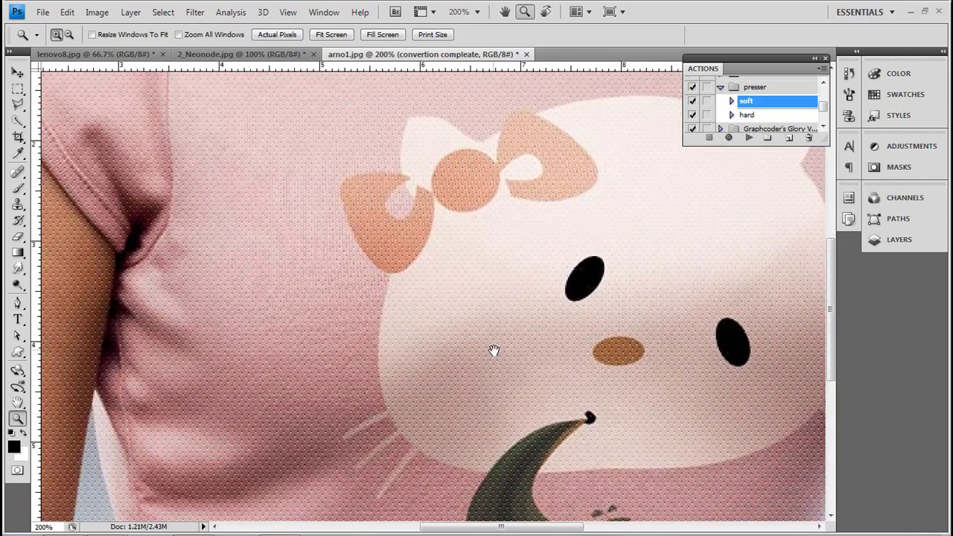
{"action": "left_click_drag", "start_coordinate": [494, 351], "coordinate": [533, 325]}
Close arno1.jpg without saving the changes
{"action": "key", "text": "ctrl+w"}
{"action": "key", "text": "Tab"}
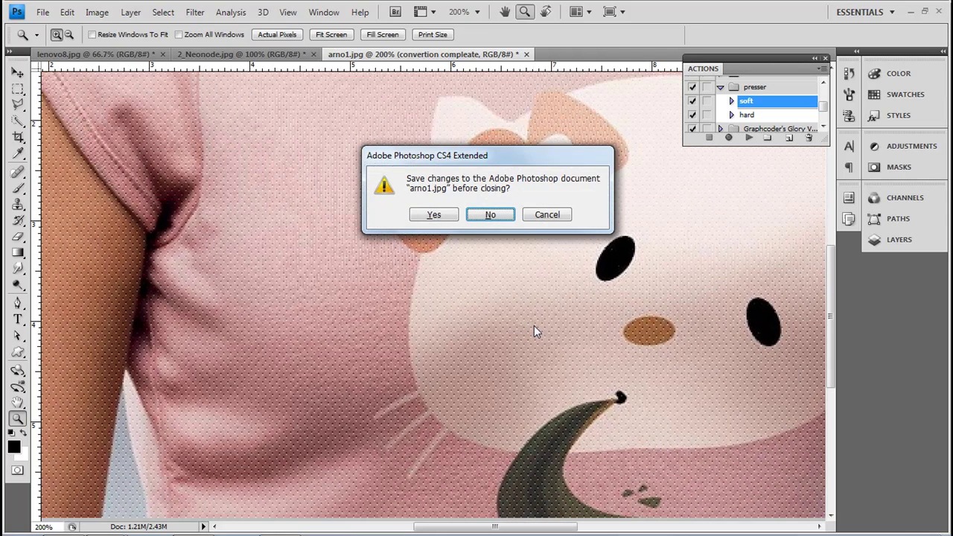
{"action": "key", "text": "Return"}
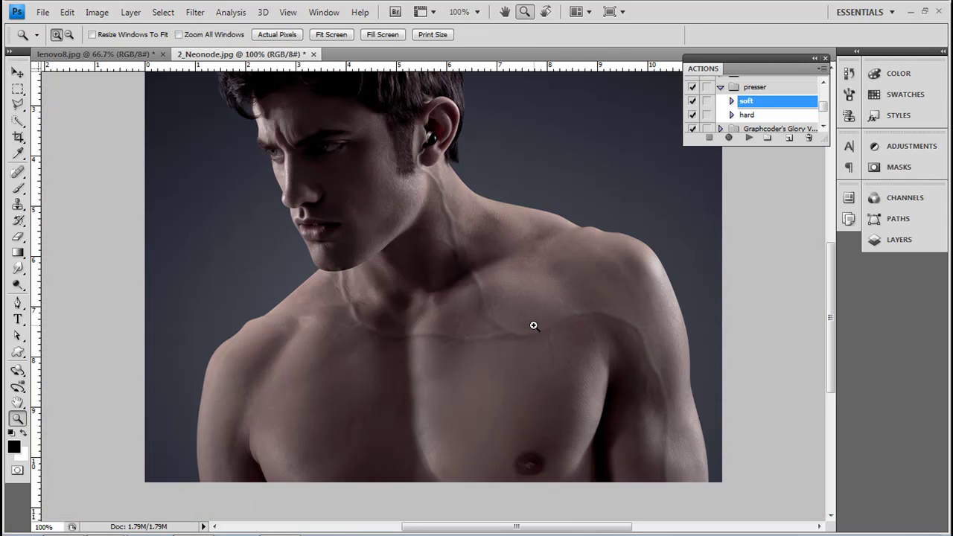
Apply the 'hard' halftone action to 2_Neonode.jpg and zoom to 200% on the chest
{"action": "left_click", "coordinate": [759, 115]}
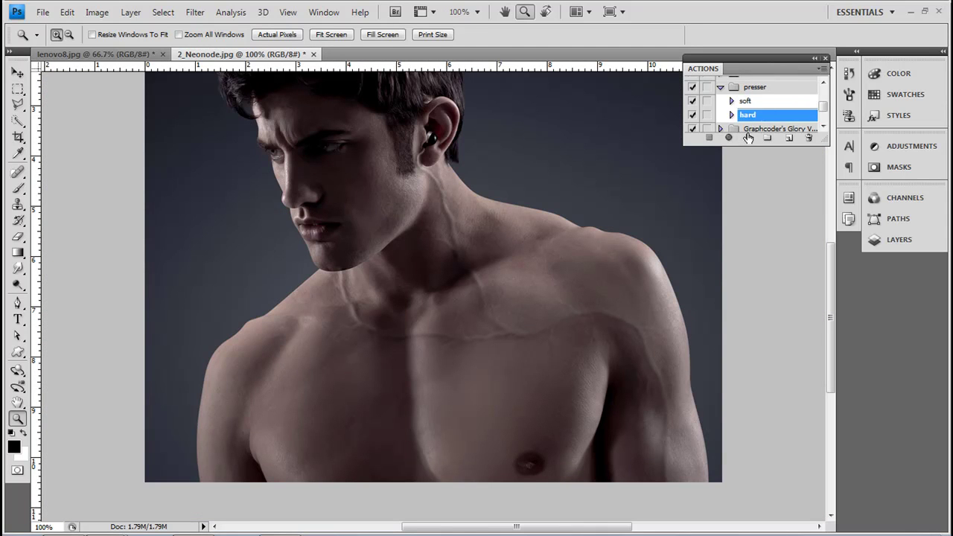
{"action": "left_click", "coordinate": [749, 138]}
{"action": "left_click", "coordinate": [536, 337]}
Inspect the neck and shoulder at 200%, then close 2_Neonode.jpg and choose not to save
{"action": "left_click_drag", "start_coordinate": [496, 335], "coordinate": [639, 392]}
{"action": "mouse_move", "coordinate": [572, 325]}
{"action": "left_mouse_down"}
{"action": "mouse_move", "coordinate": [588, 390]}
{"action": "mouse_move", "coordinate": [579, 340]}
{"action": "mouse_move", "coordinate": [634, 255]}
{"action": "mouse_move", "coordinate": [611, 296]}
{"action": "mouse_move", "coordinate": [602, 277]}
{"action": "left_mouse_up"}
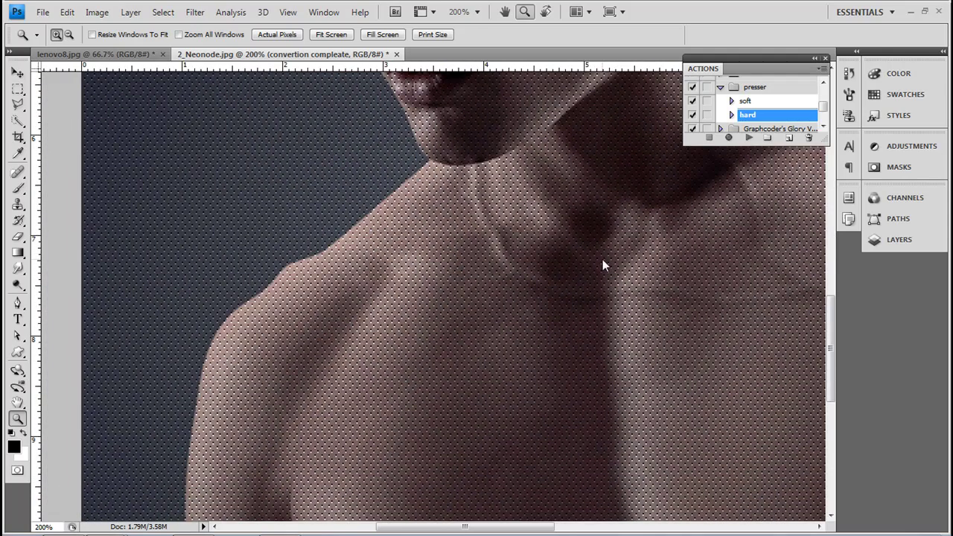
{"action": "key", "text": "ctrl+w"}
{"action": "key", "text": "Tab"}
Discard the portrait's changes, then apply the 'hard' halftone action to lenovo8.jpg at Actual Pixels
{"action": "key", "text": "Return"}
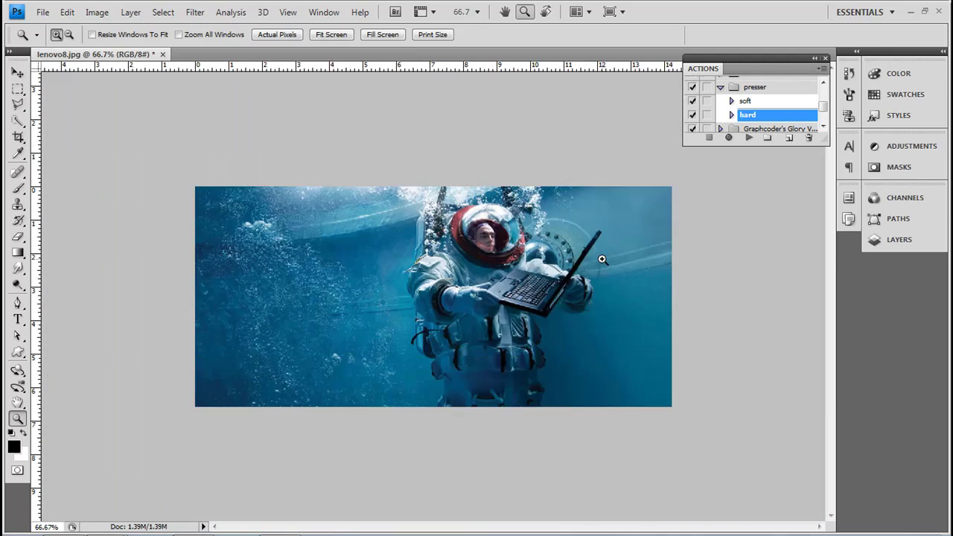
{"action": "left_click", "coordinate": [277, 34]}
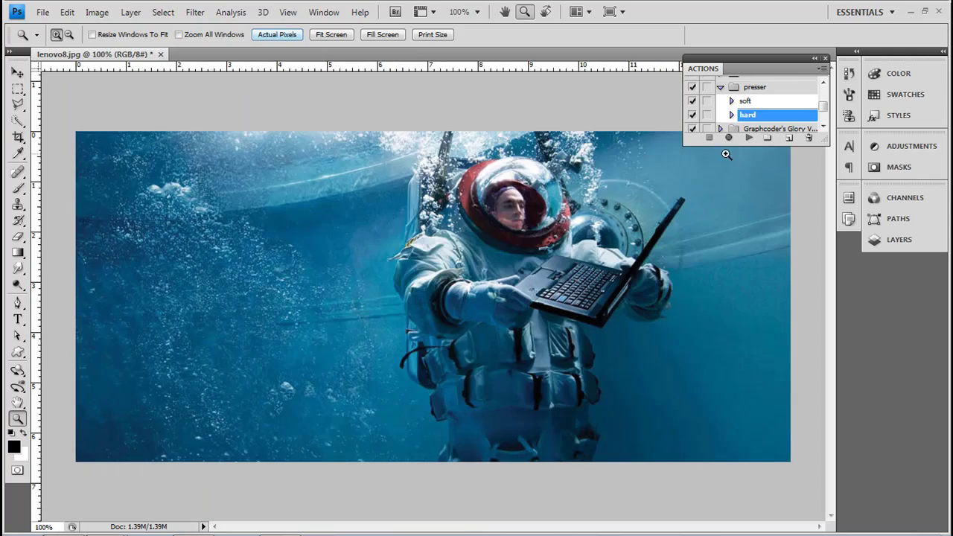
{"action": "left_click", "coordinate": [749, 138]}
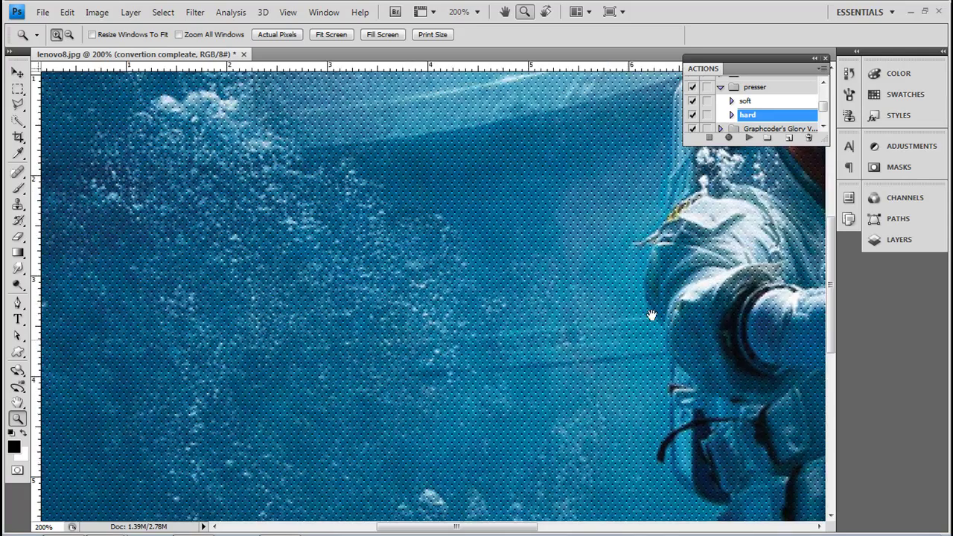
Inspect the astronaut holding the laptop, then close lenovo8.jpg without saving
{"action": "mouse_move", "coordinate": [602, 259]}
{"action": "left_mouse_down"}
{"action": "mouse_move", "coordinate": [528, 353]}
{"action": "mouse_move", "coordinate": [286, 274]}
{"action": "left_mouse_up"}
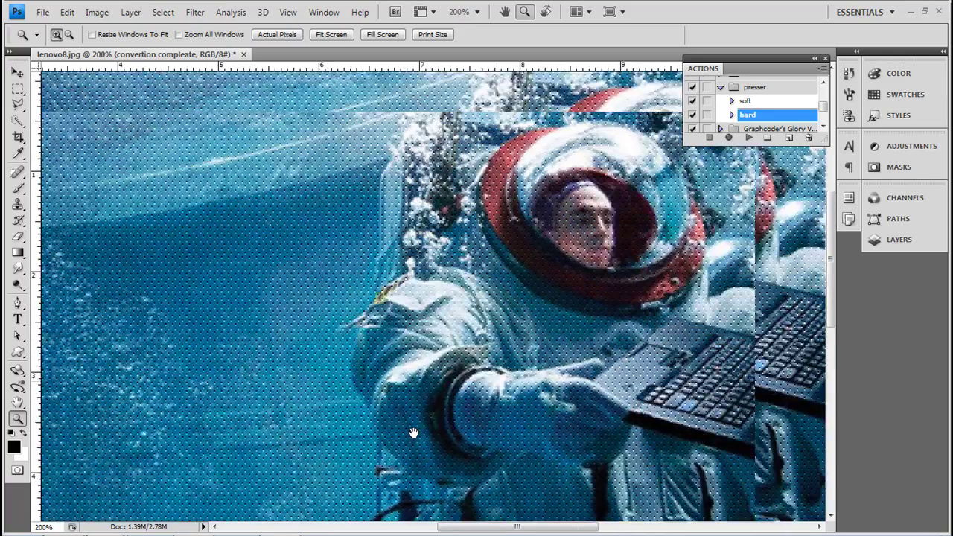
{"action": "left_click_drag", "start_coordinate": [410, 432], "coordinate": [340, 449]}
{"action": "left_click_drag", "start_coordinate": [476, 411], "coordinate": [443, 321]}
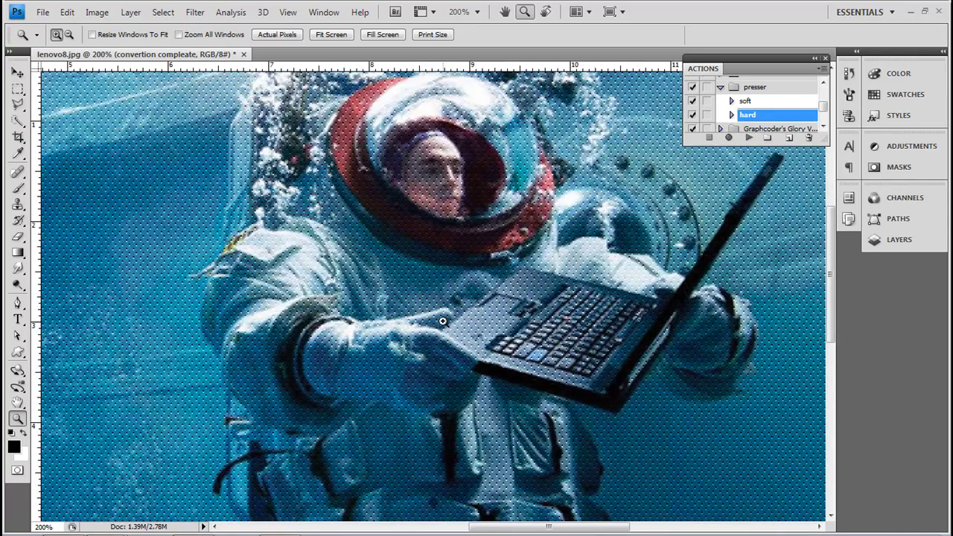
{"action": "key", "text": "ctrl+w"}
{"action": "key", "text": "n"}
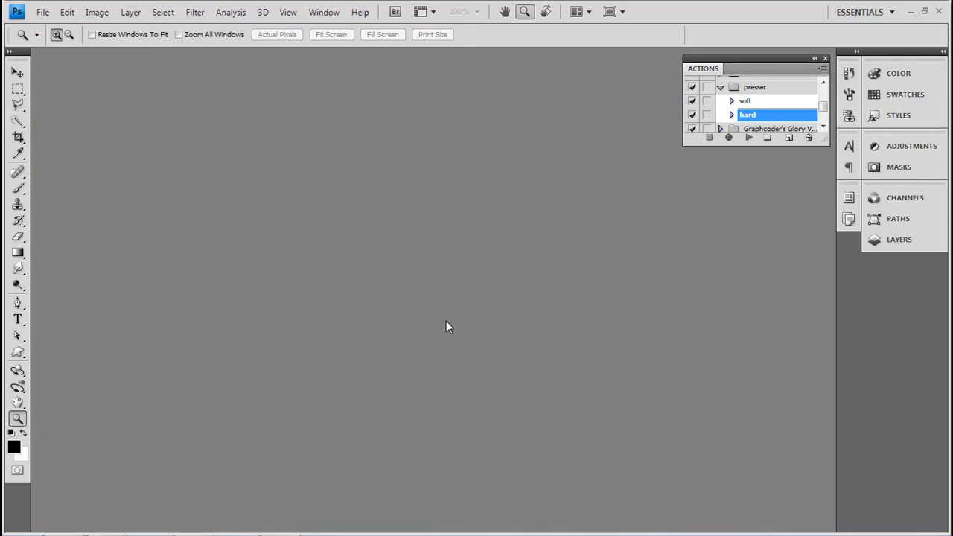